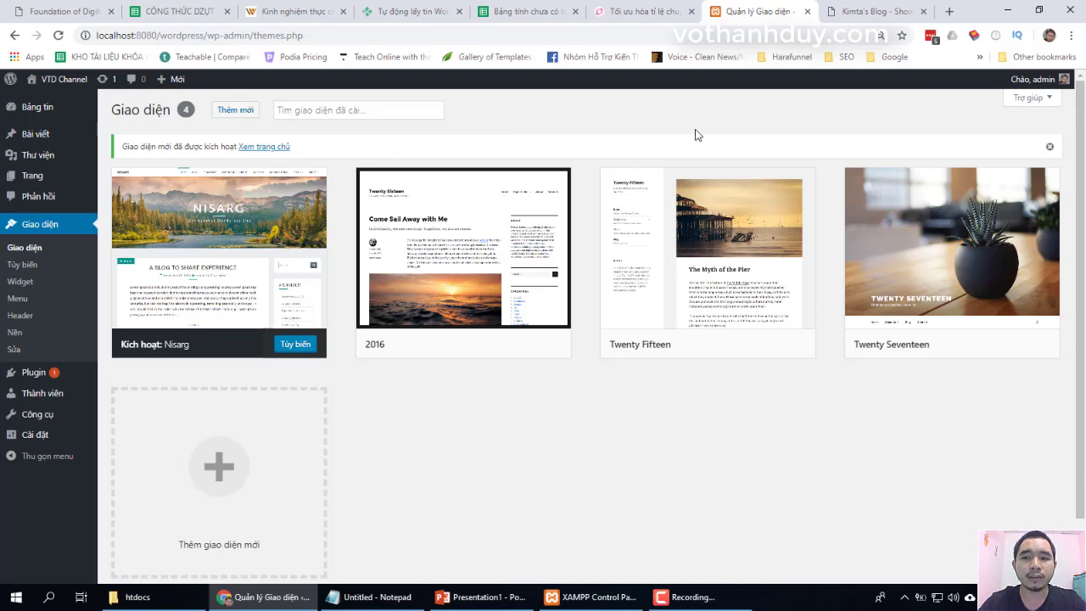
# Open the VTD Channel site in a new tab and look over its homepage from header to sidebar
pyautogui.moveTo(53, 81)
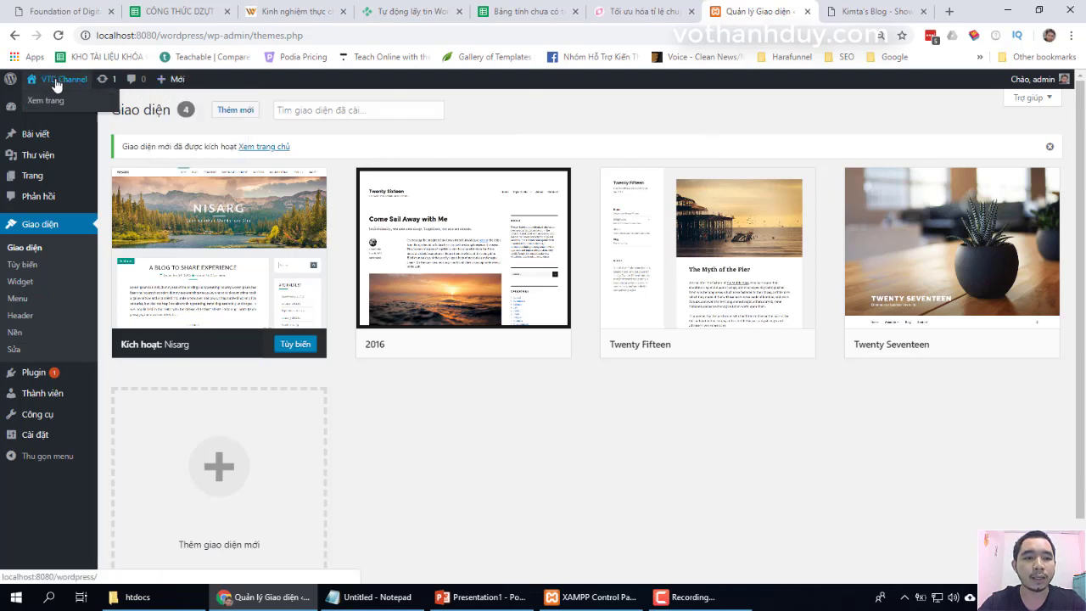
pyautogui.rightClick(51, 104)
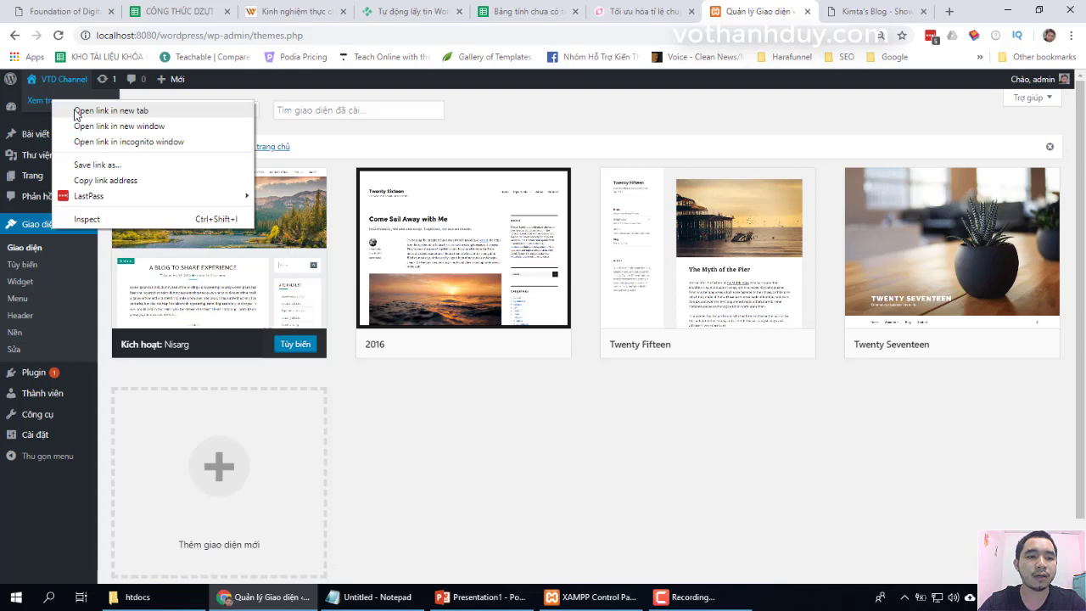
pyautogui.click(84, 111)
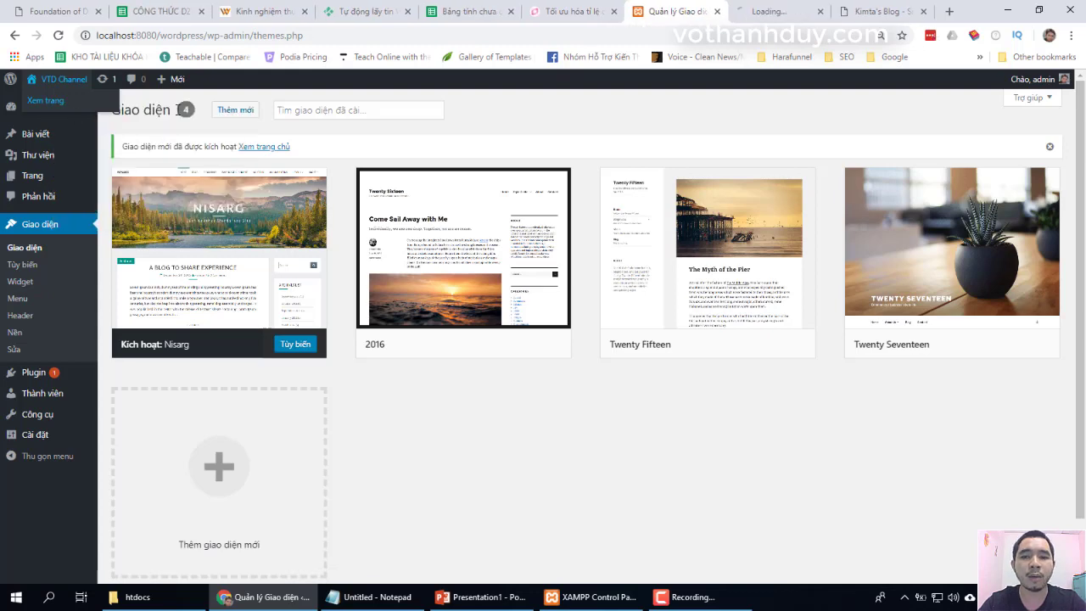
pyautogui.click(784, 12)
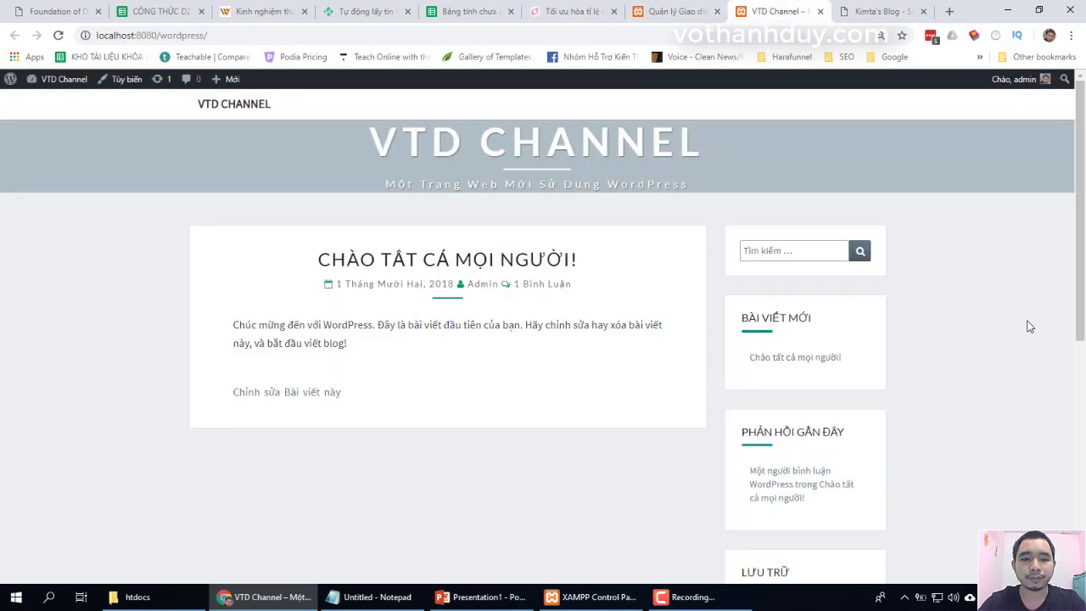
pyautogui.scroll(-1, 1030, 326)
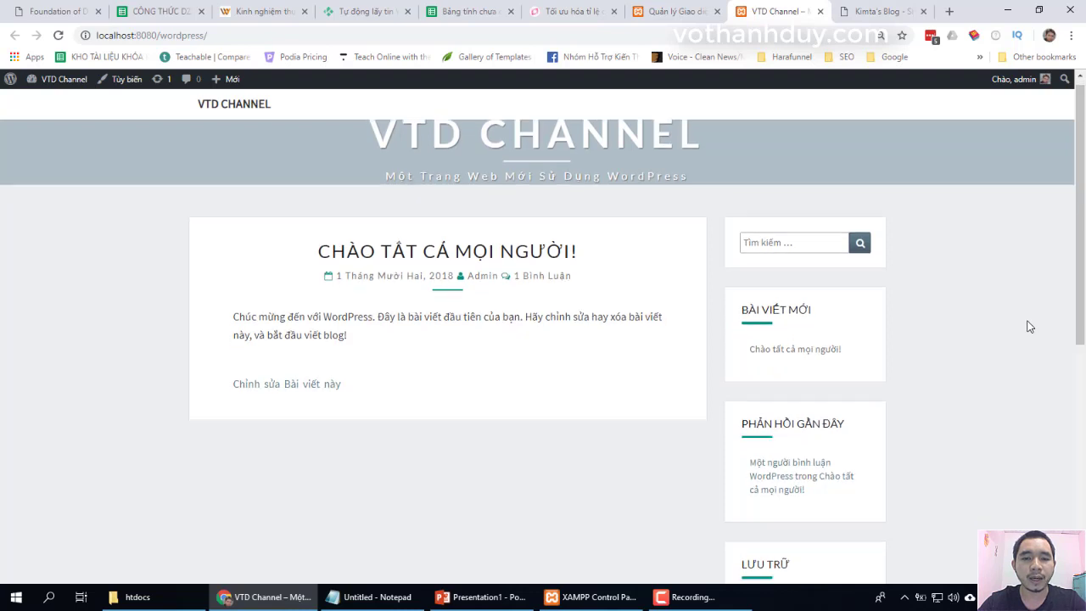
pyautogui.scroll(1, 1029, 326)
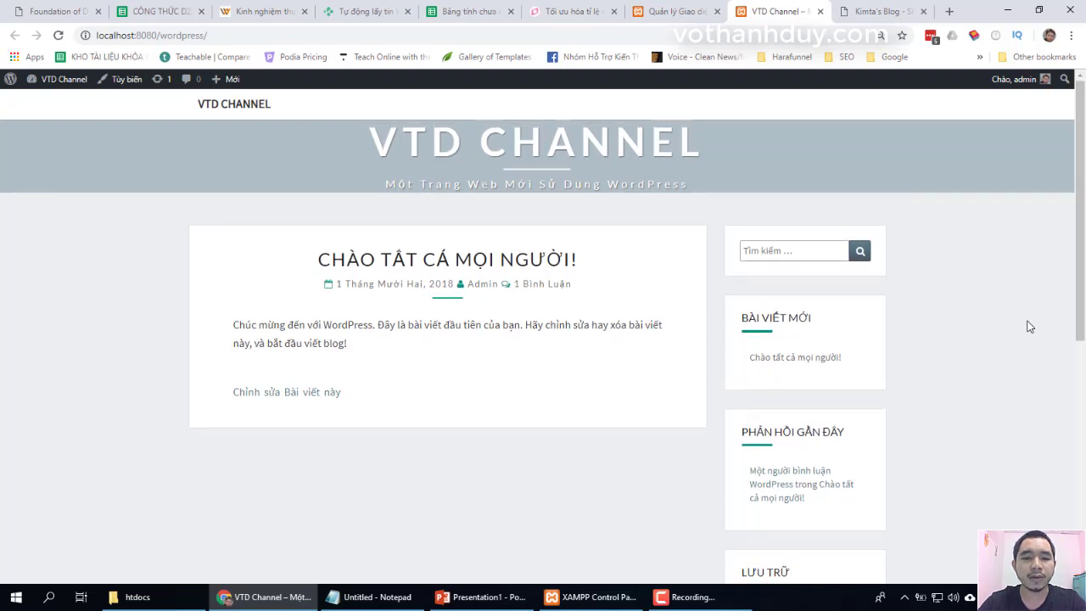
pyautogui.scroll(-5, 1030, 327)
pyautogui.scroll(5, 1030, 327)
# Compare the header and layout of the Kimta's Blog page with the VTD Channel homepage
pyautogui.click(885, 12)
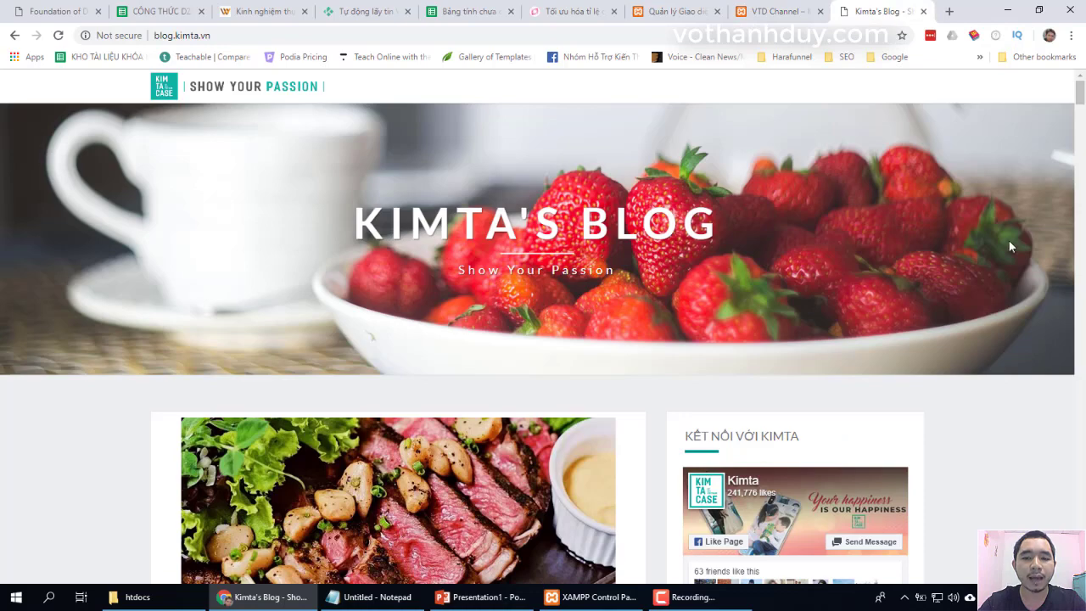
pyautogui.scroll(-5, 1044, 417)
pyautogui.scroll(5, 1044, 417)
pyautogui.click(791, 10)
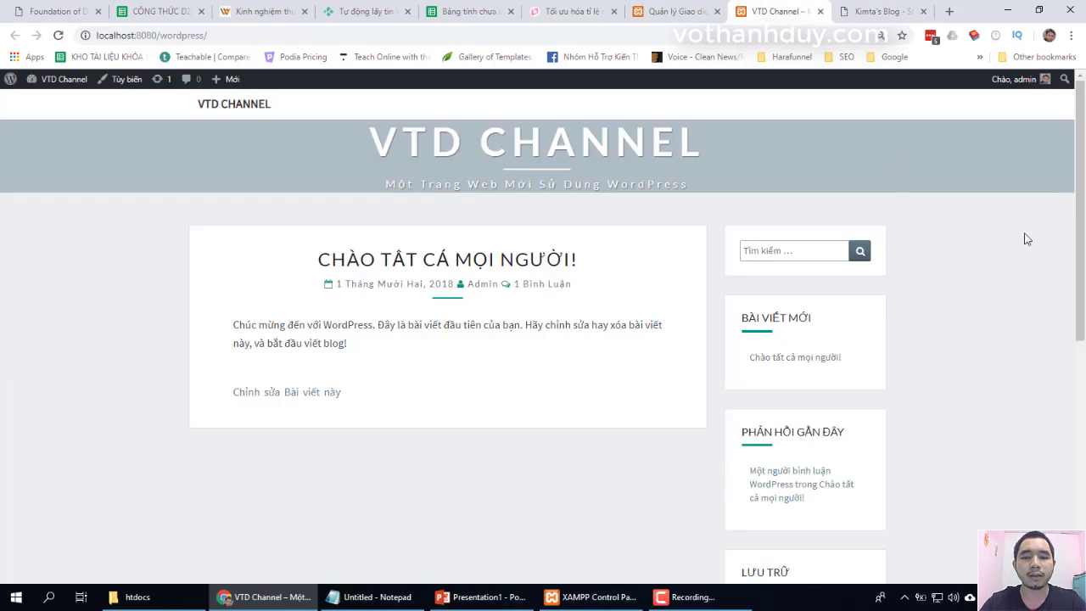
pyautogui.click(858, 10)
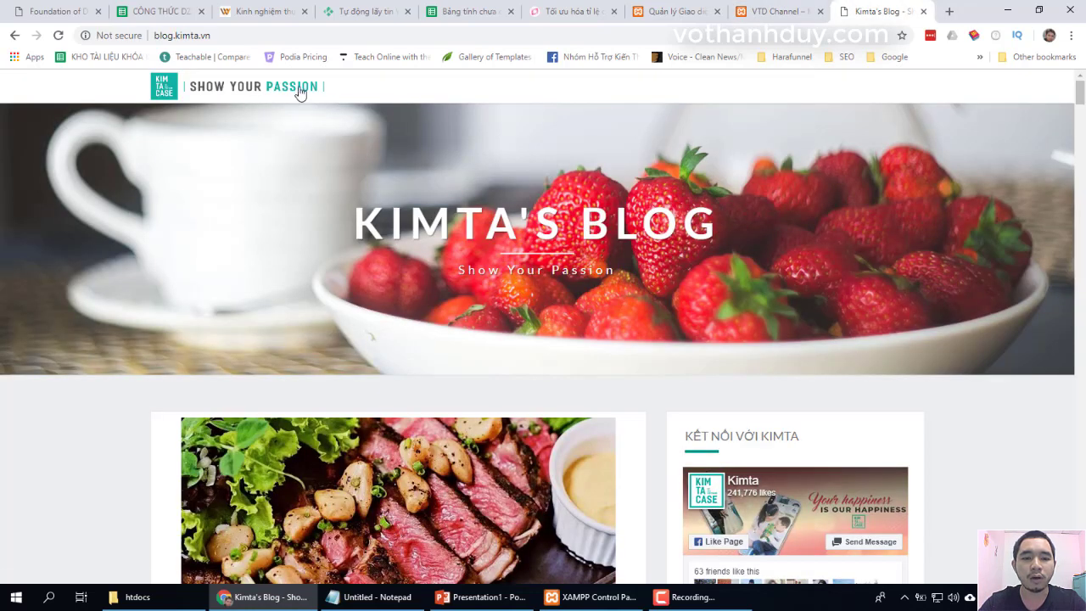
pyautogui.click(779, 11)
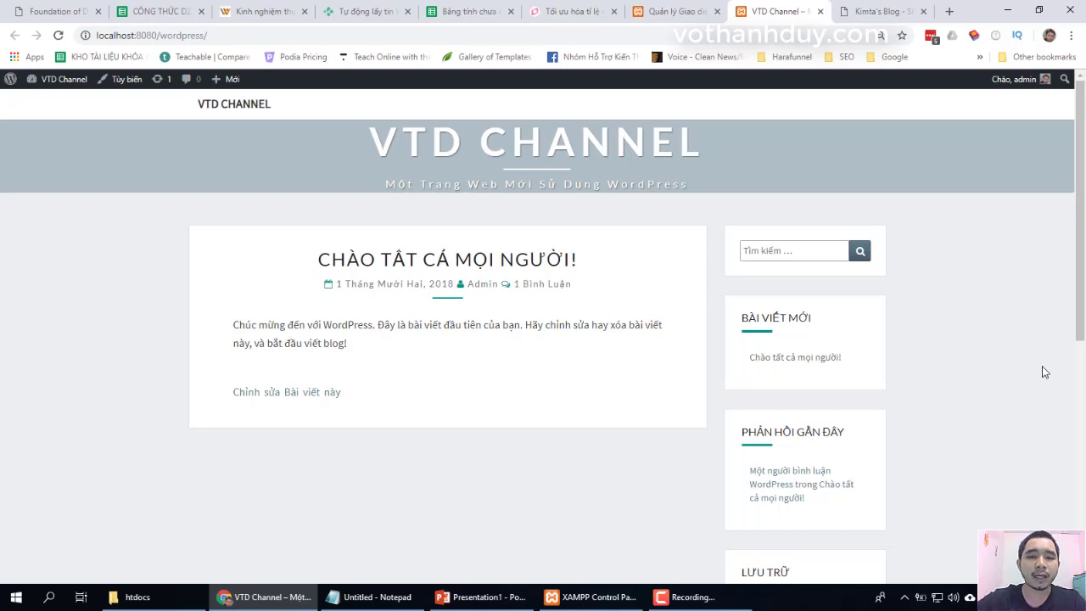
# Open the customizer for the Nisarg theme and set the header image to the suggested cup and strawberries picture
pyautogui.click(677, 13)
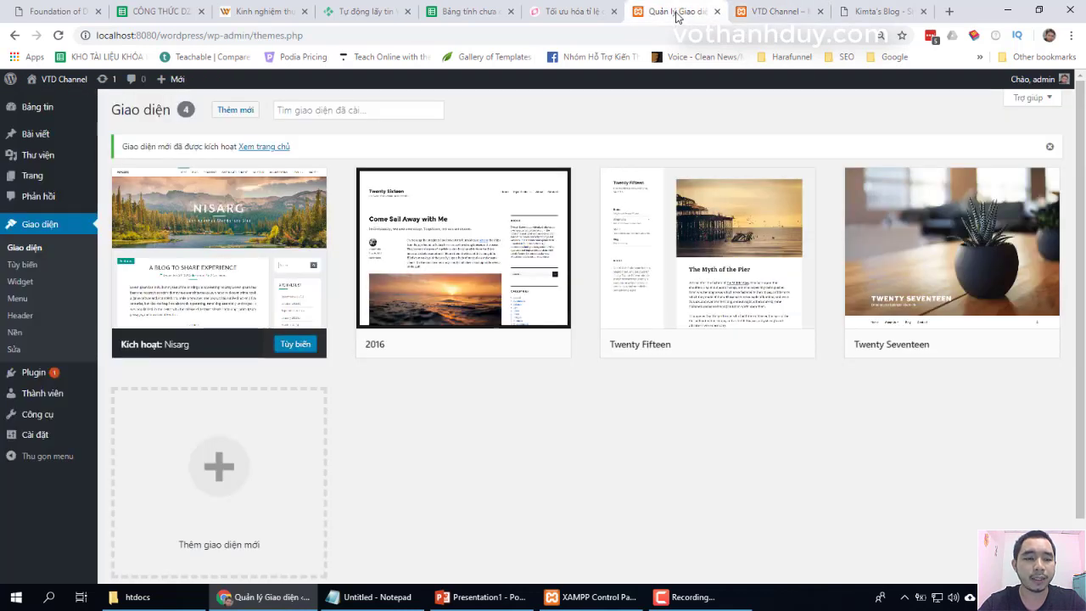
pyautogui.click(25, 266)
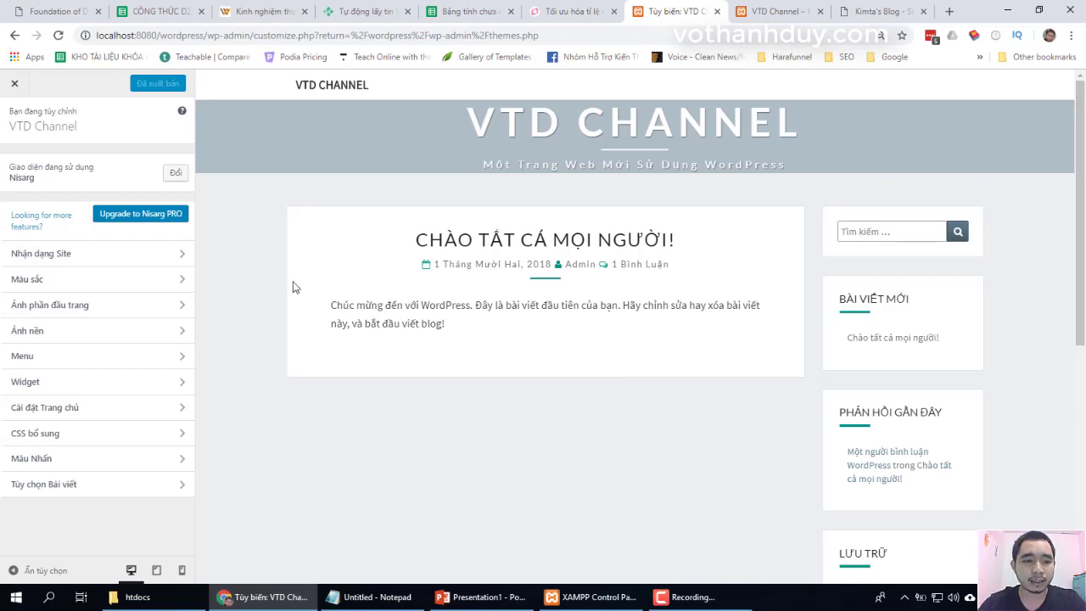
pyautogui.click(77, 316)
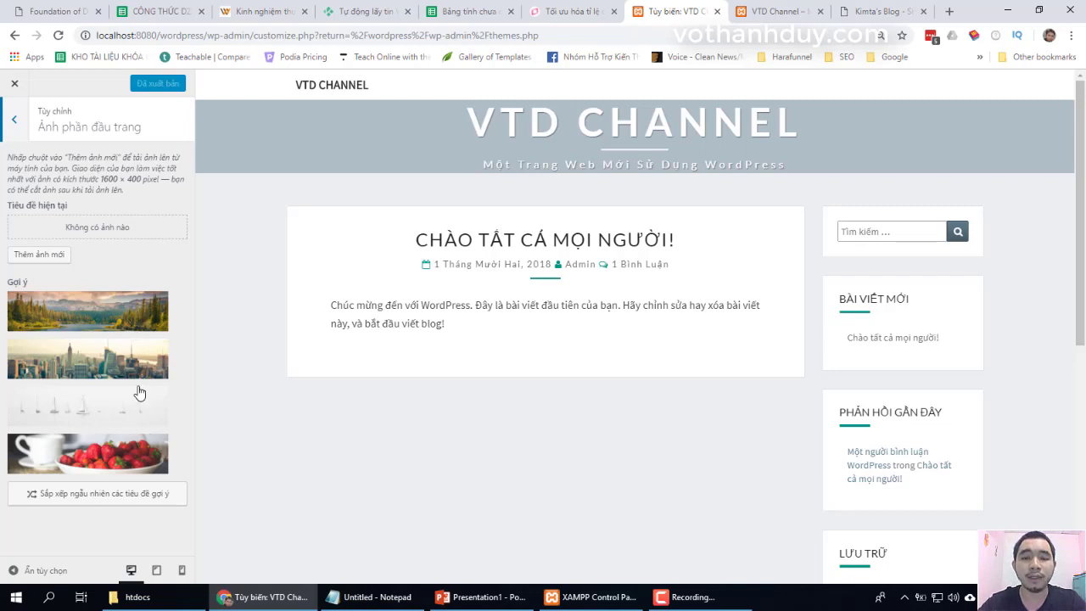
pyautogui.click(113, 460)
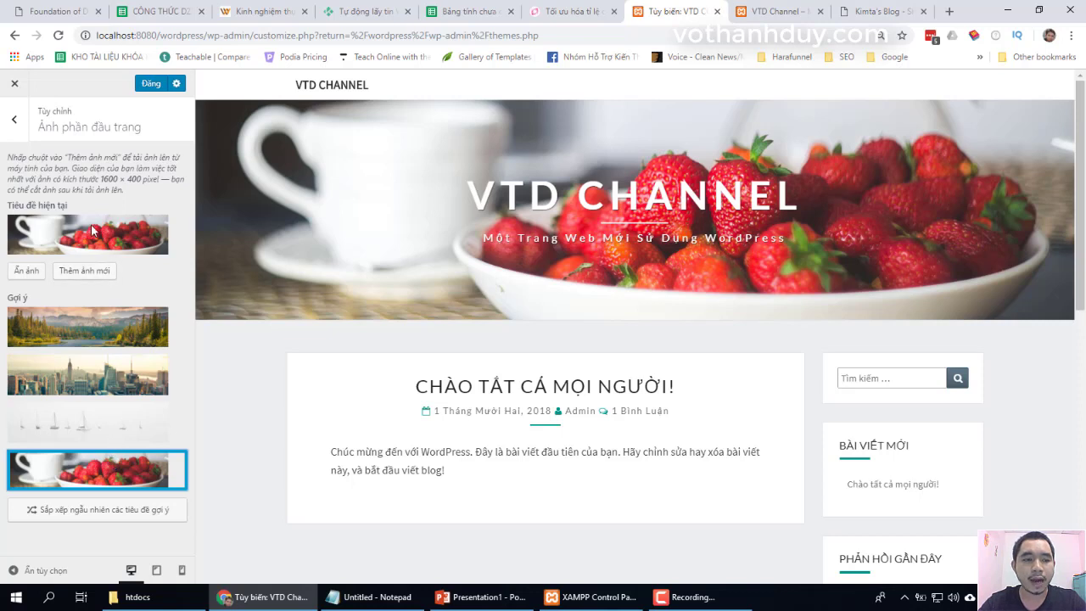
pyautogui.click(15, 124)
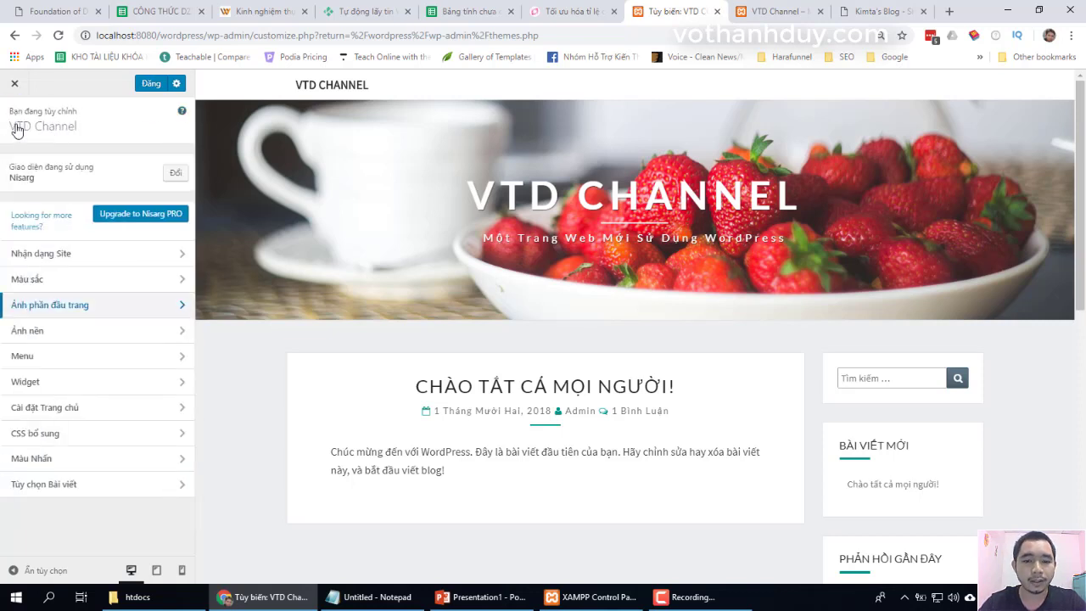
# Change the site tagline (Khẩu hiệu) in the site identity settings to "TỰ HỌC WORDPRESS"
pyautogui.click(60, 254)
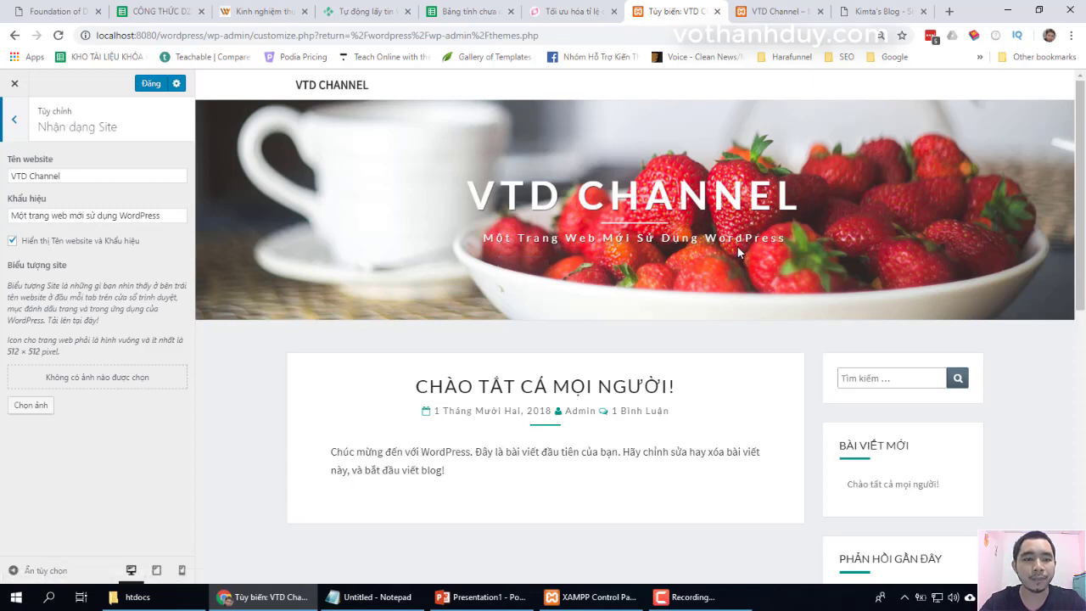
pyautogui.moveTo(168, 215); pyautogui.dragTo(11, 217)
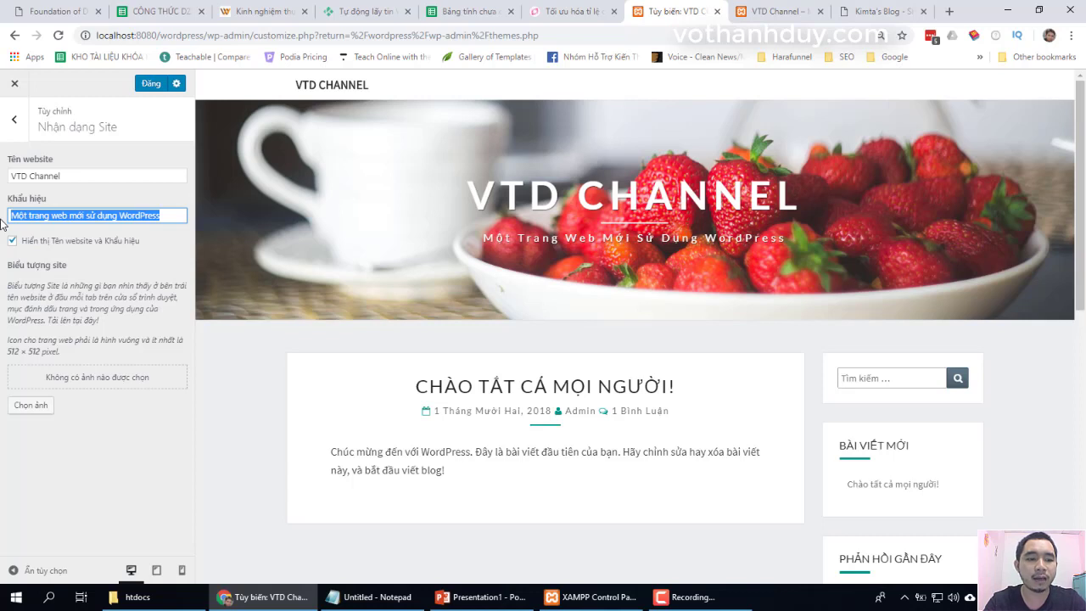
pyautogui.press('BackSpace')
pyautogui.write('TU HOC')
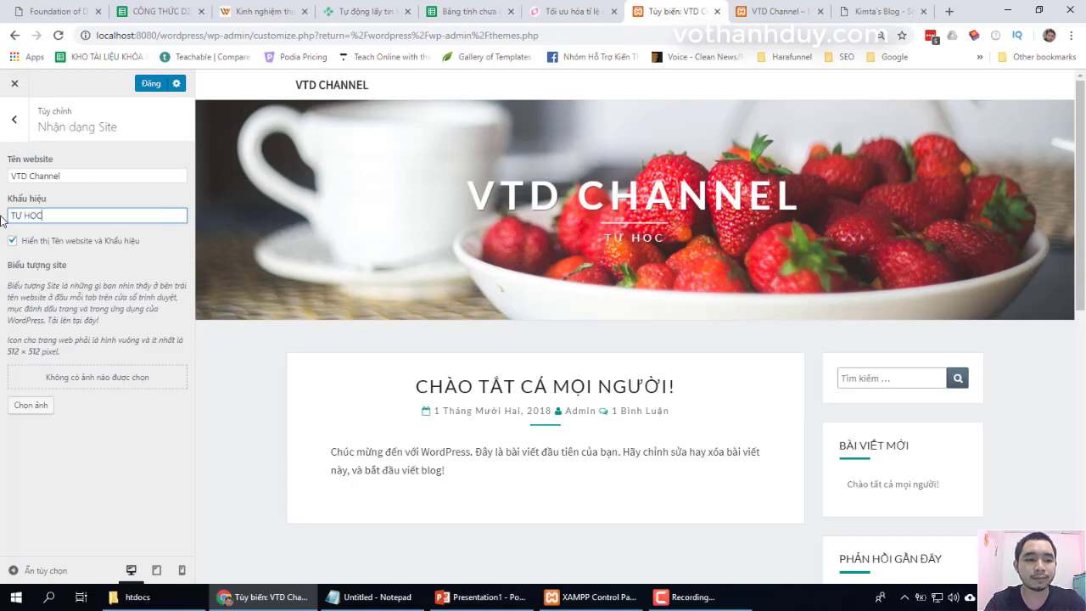
pyautogui.write(' WORDPRESS')
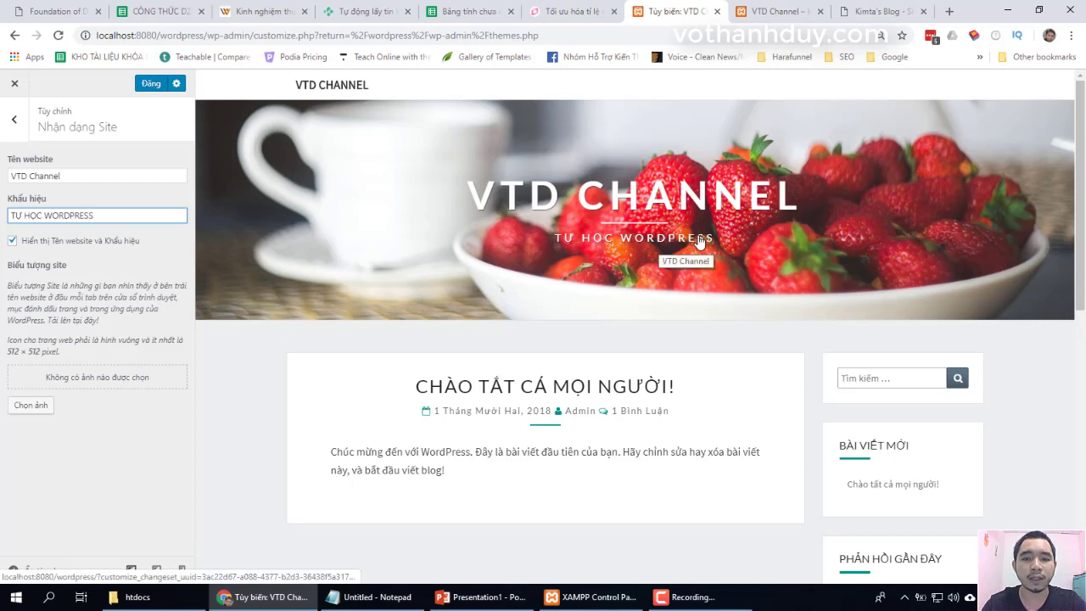
pyautogui.click(151, 246)
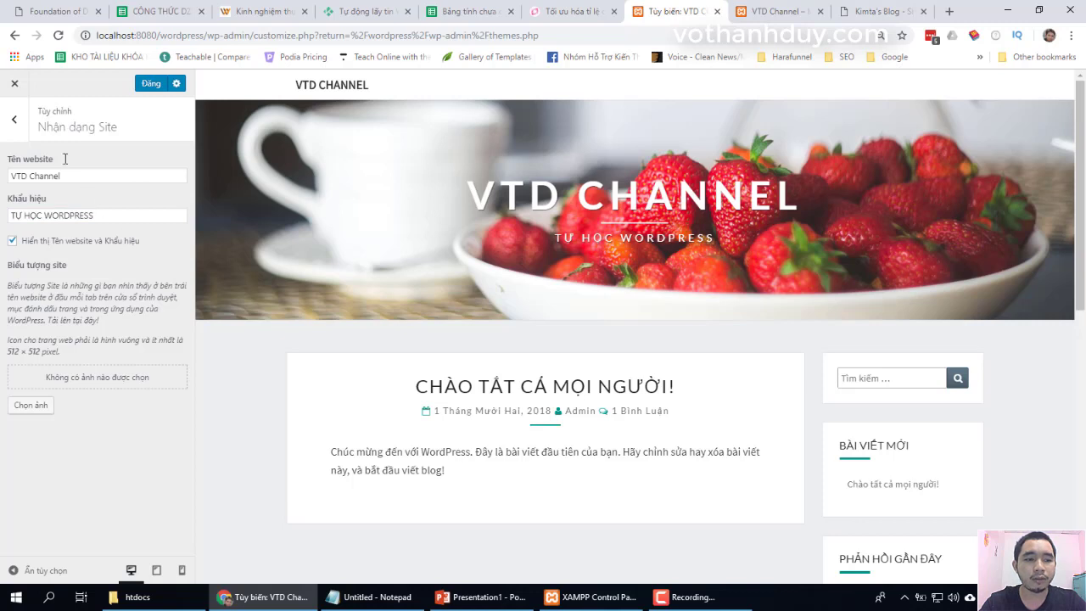
pyautogui.click(14, 124)
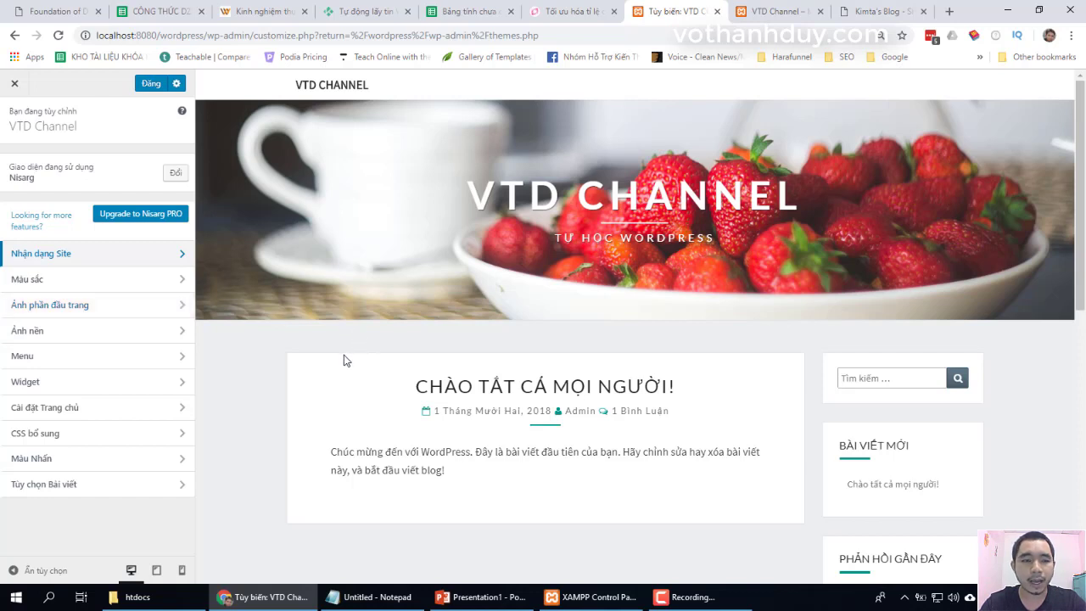
# Review the customizer's color (Màu sắc), site identity (Nhận dạng Site) and background image (Ảnh nền) settings
pyautogui.click(125, 284)
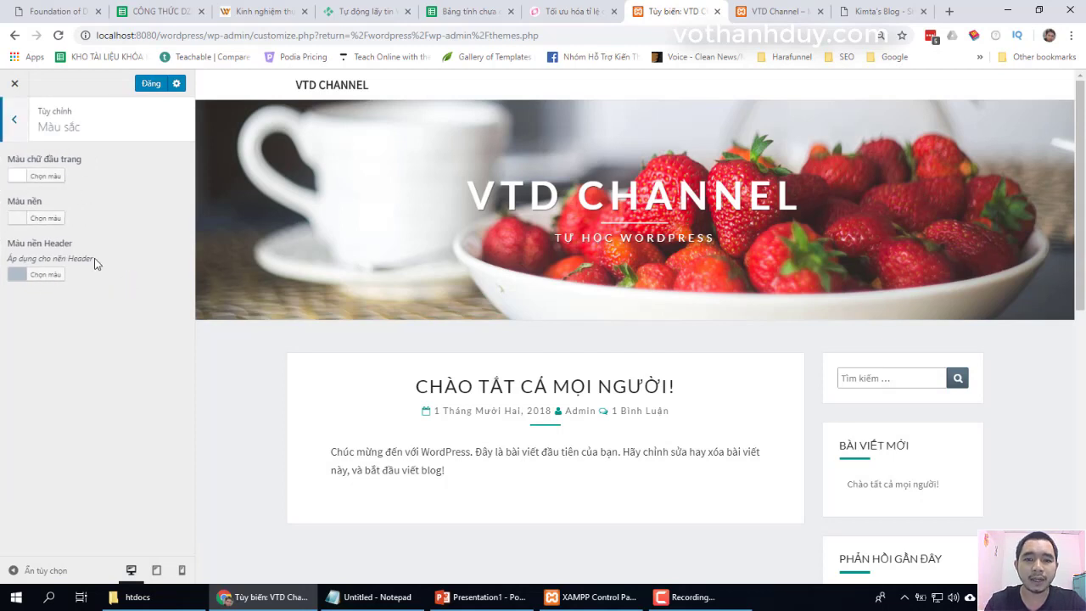
pyautogui.click(10, 122)
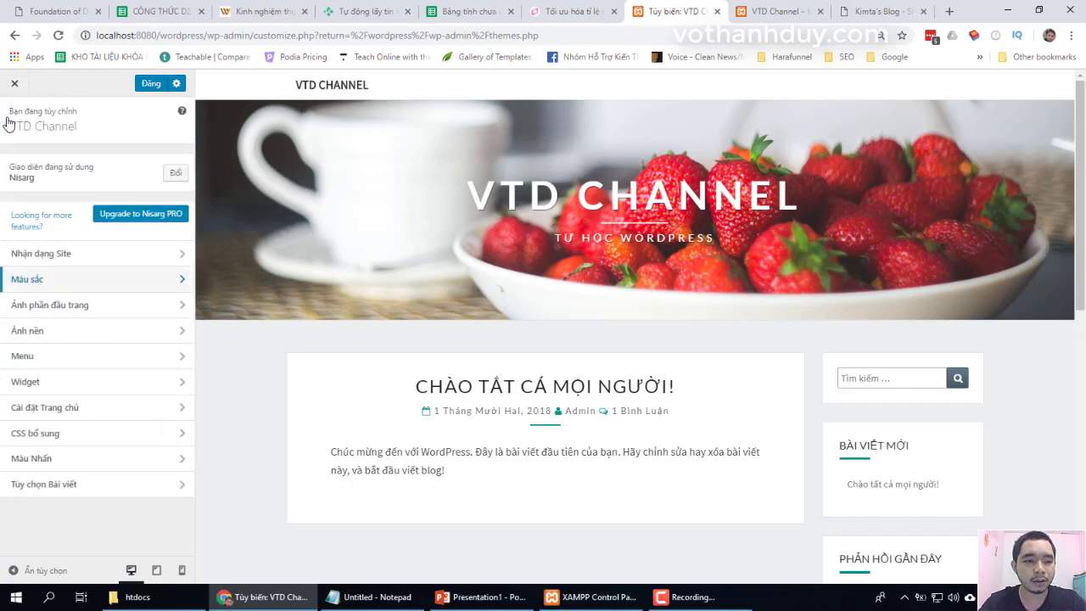
pyautogui.click(71, 258)
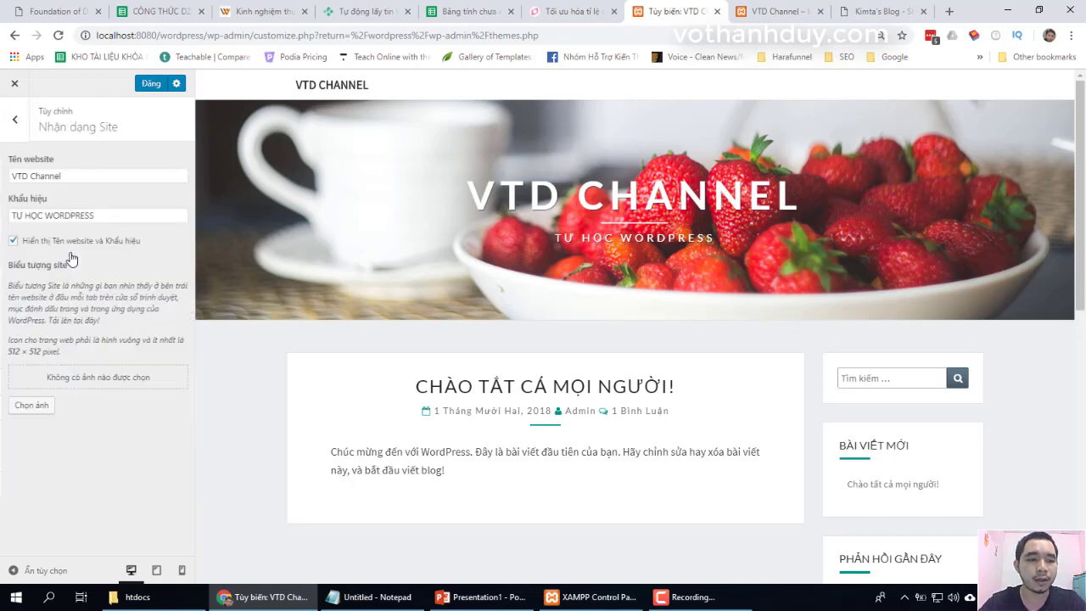
pyautogui.click(16, 131)
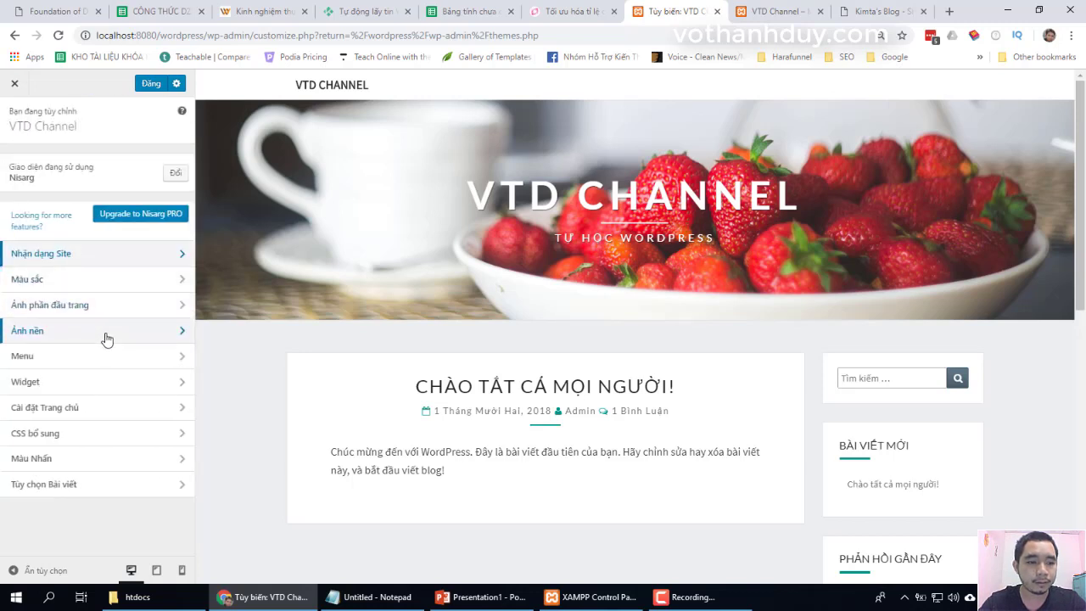
pyautogui.click(56, 332)
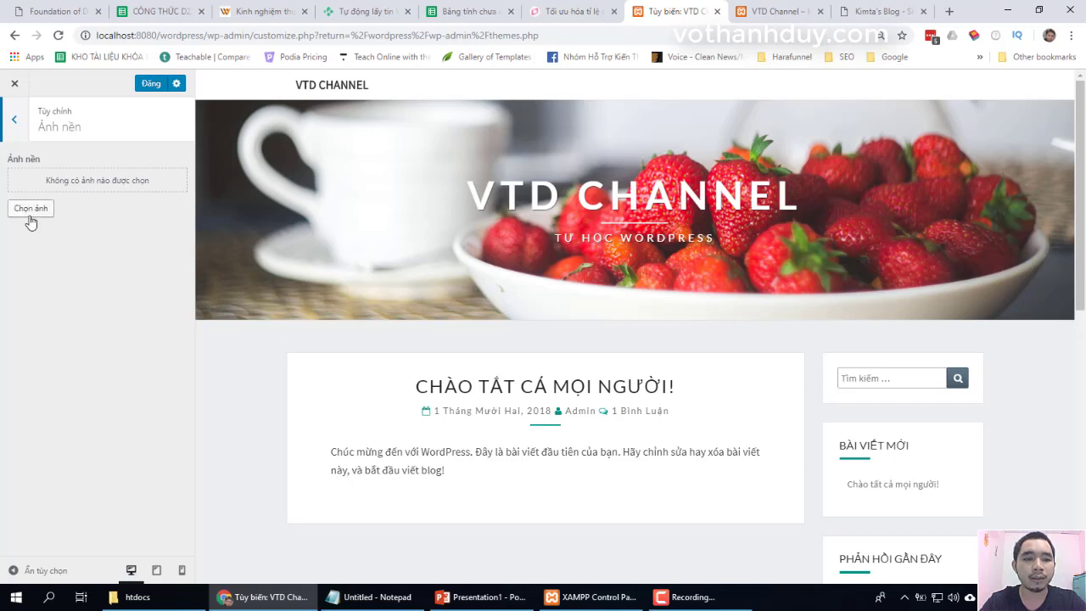
pyautogui.click(15, 122)
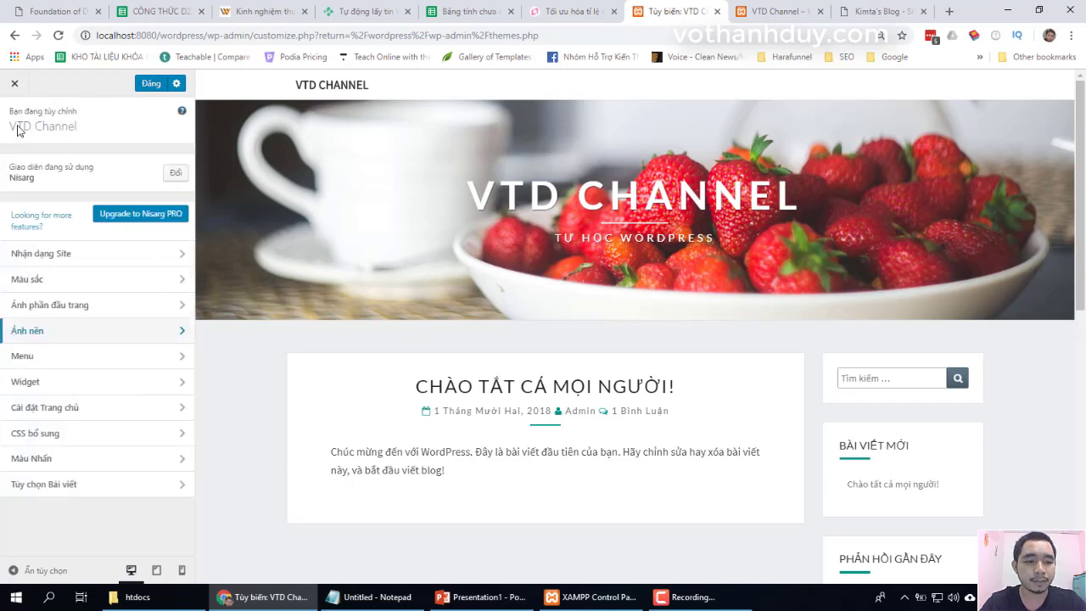
# Review the menu settings and the sidebar widget list, comparing the widgets with the page preview
pyautogui.click(59, 362)
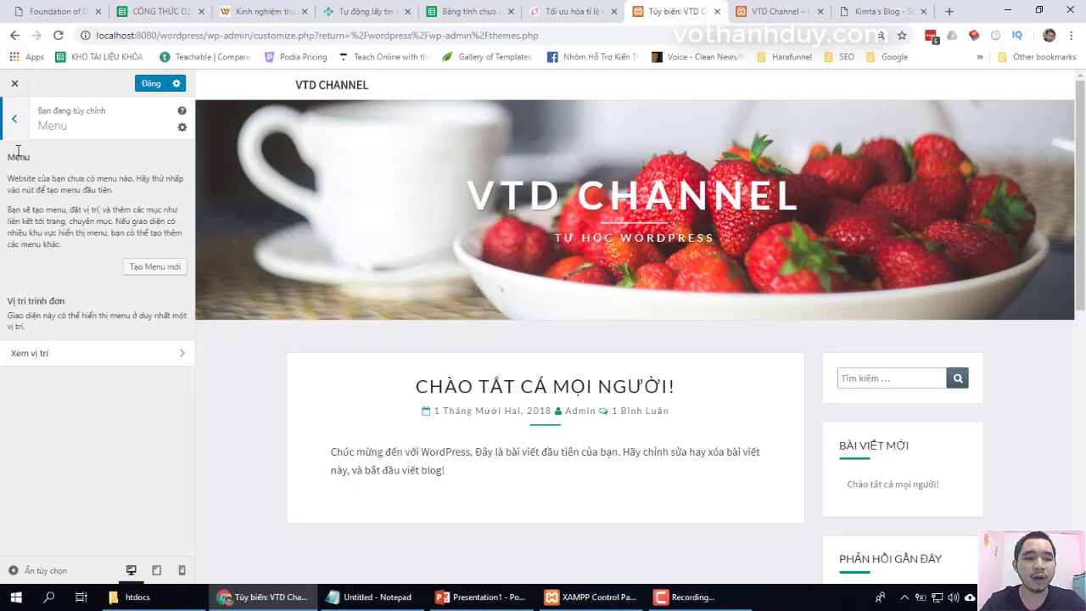
pyautogui.click(14, 122)
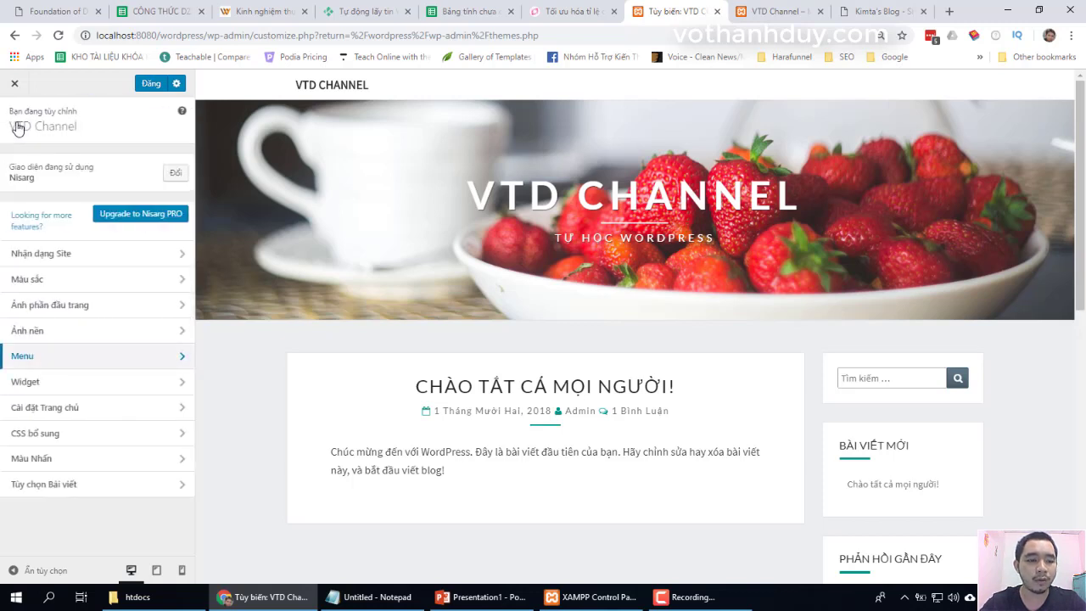
pyautogui.click(53, 384)
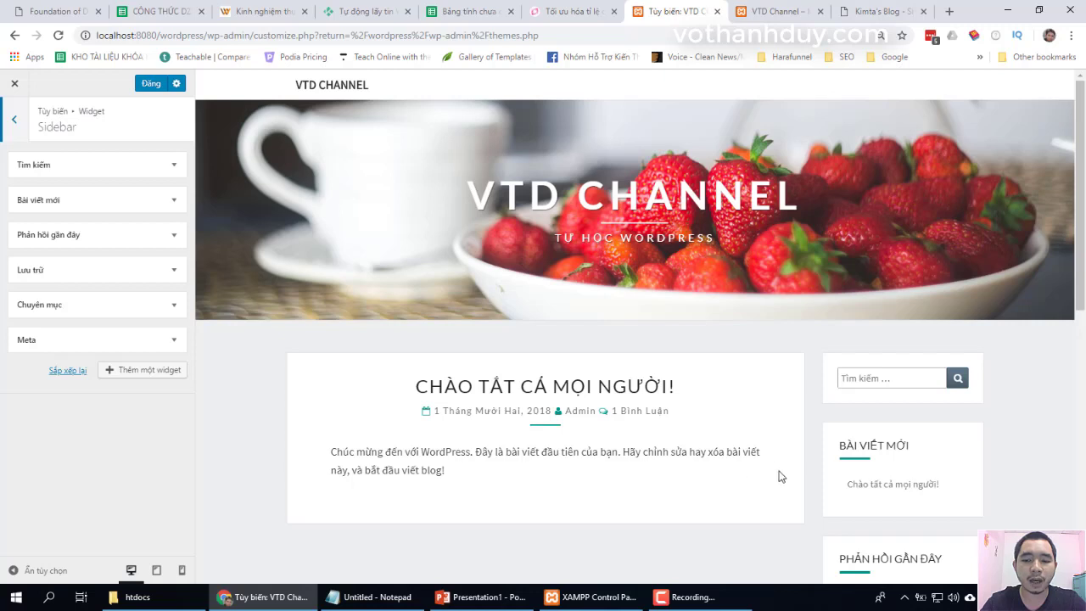
pyautogui.scroll(-3, 793, 472)
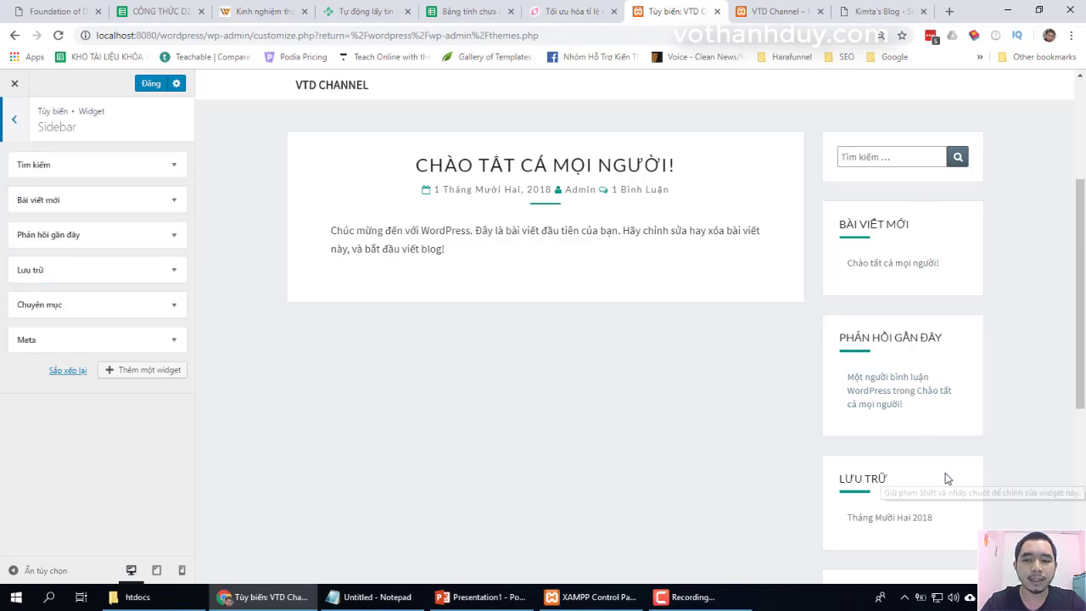
pyautogui.scroll(3, 466, 407)
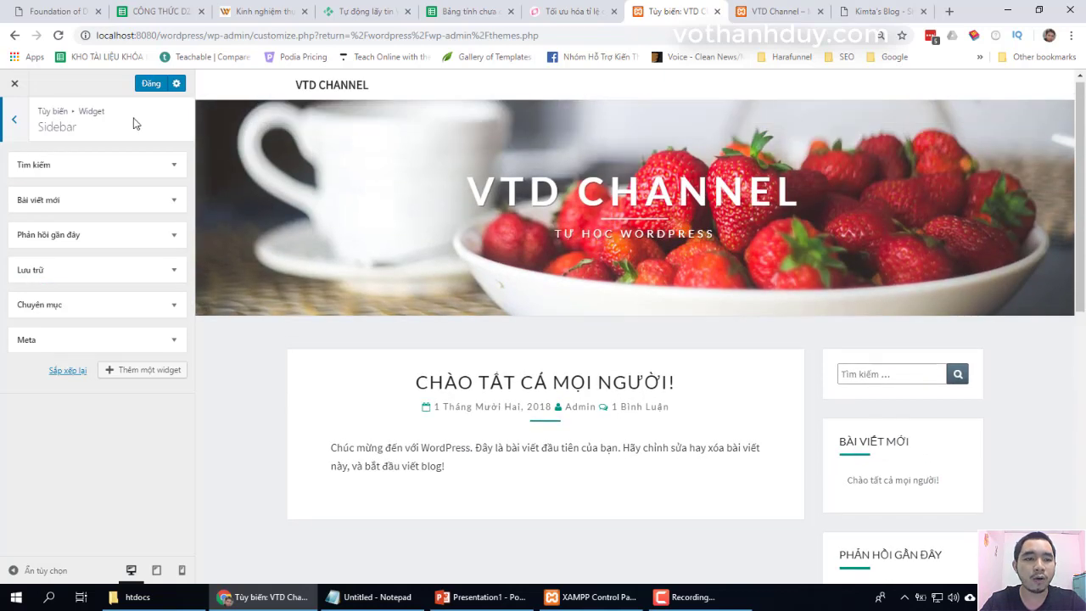
pyautogui.click(17, 120)
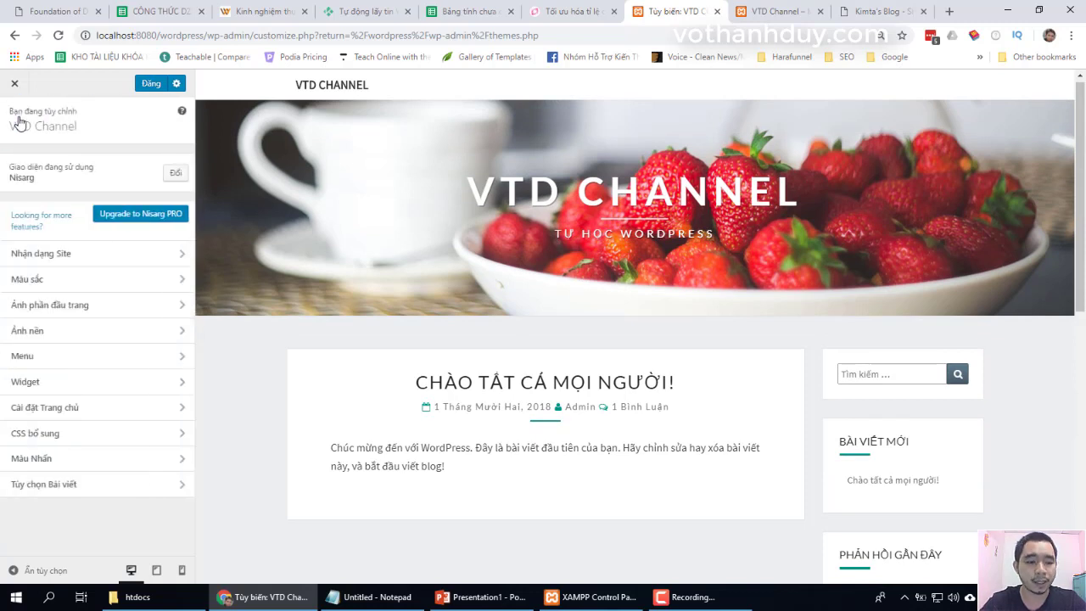
# Set the theme's accent color (Màu Nhấn) to the preset "Màu đỏ" in the customizer
pyautogui.click(65, 461)
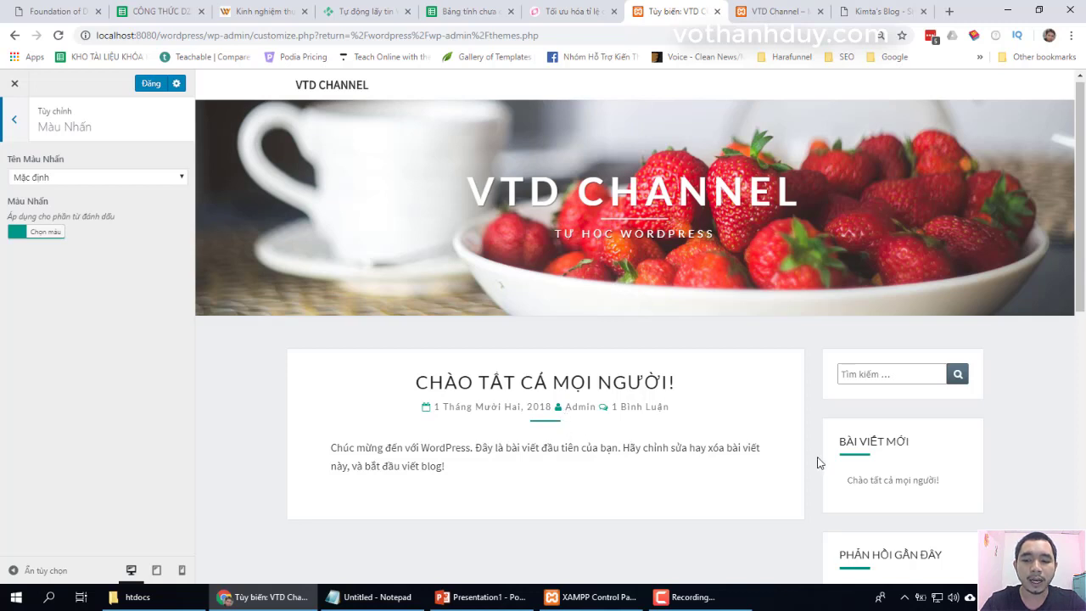
pyautogui.scroll(-3, 855, 461)
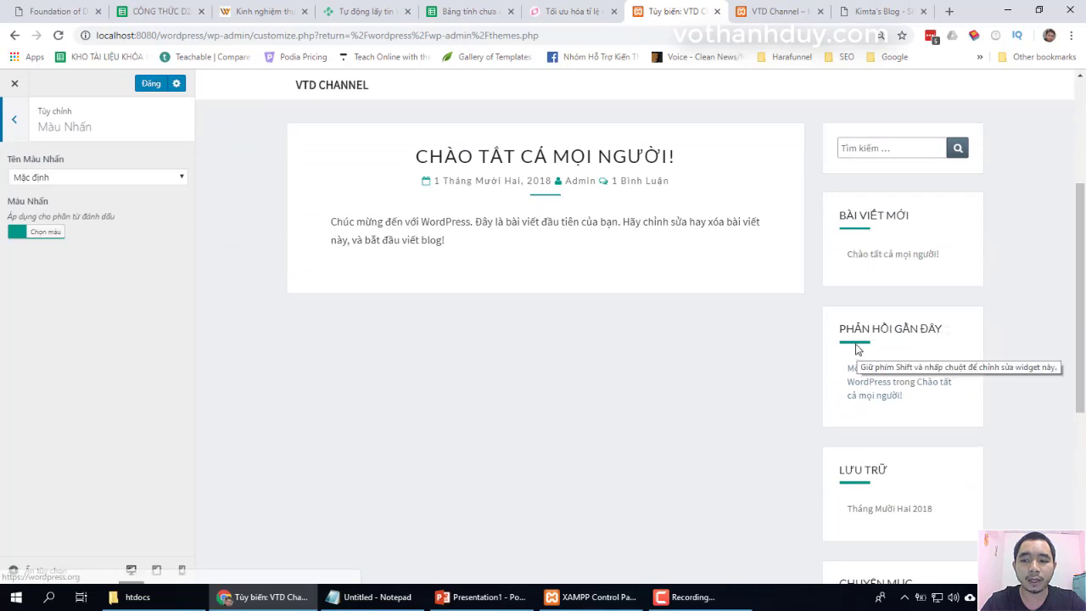
pyautogui.scroll(-5, 727, 424)
pyautogui.scroll(10, 727, 424)
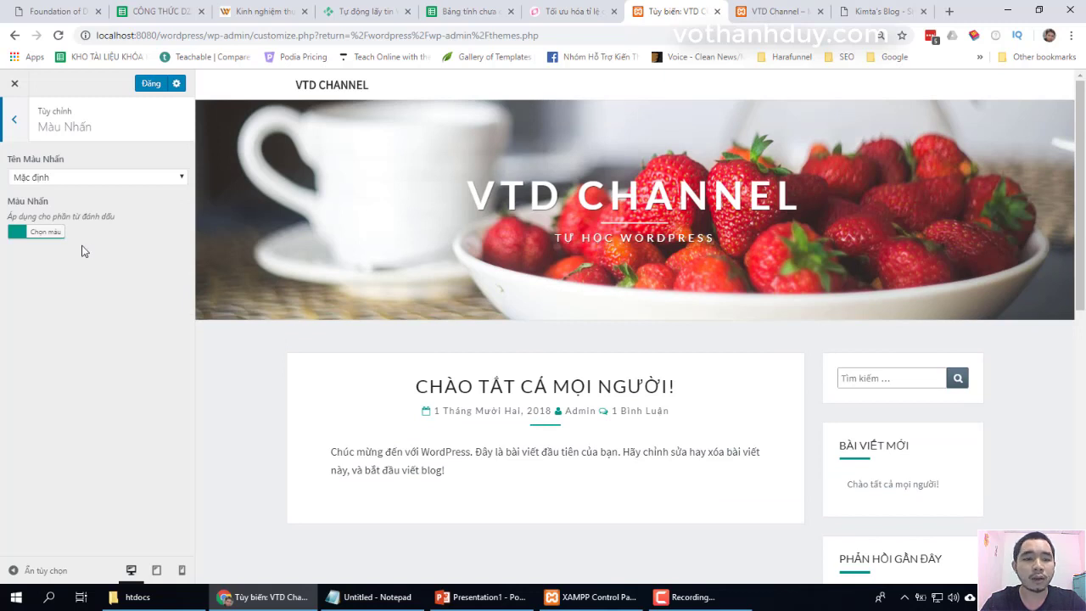
pyautogui.click(55, 179)
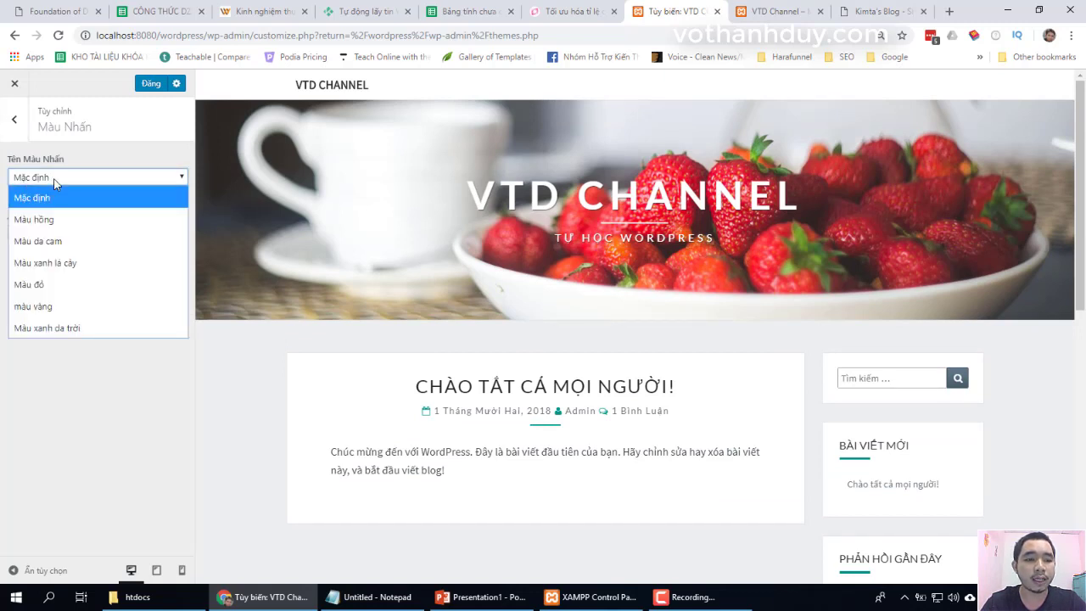
pyautogui.click(54, 292)
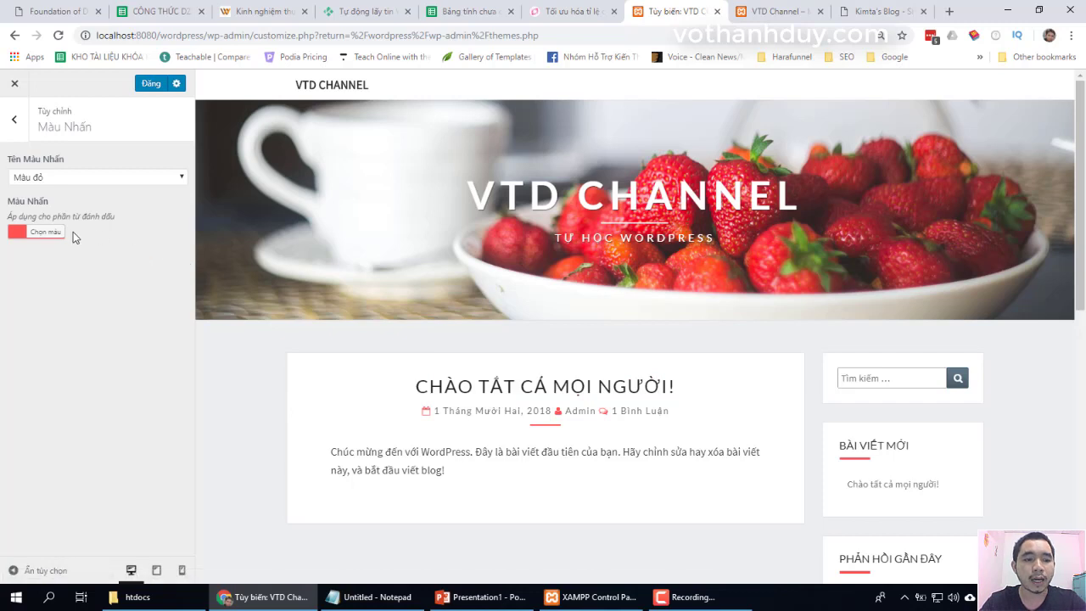
# Inspect the custom accent color picker and the preset color names, keeping "Màu đỏ", and return to the main customizer options
pyautogui.click(46, 232)
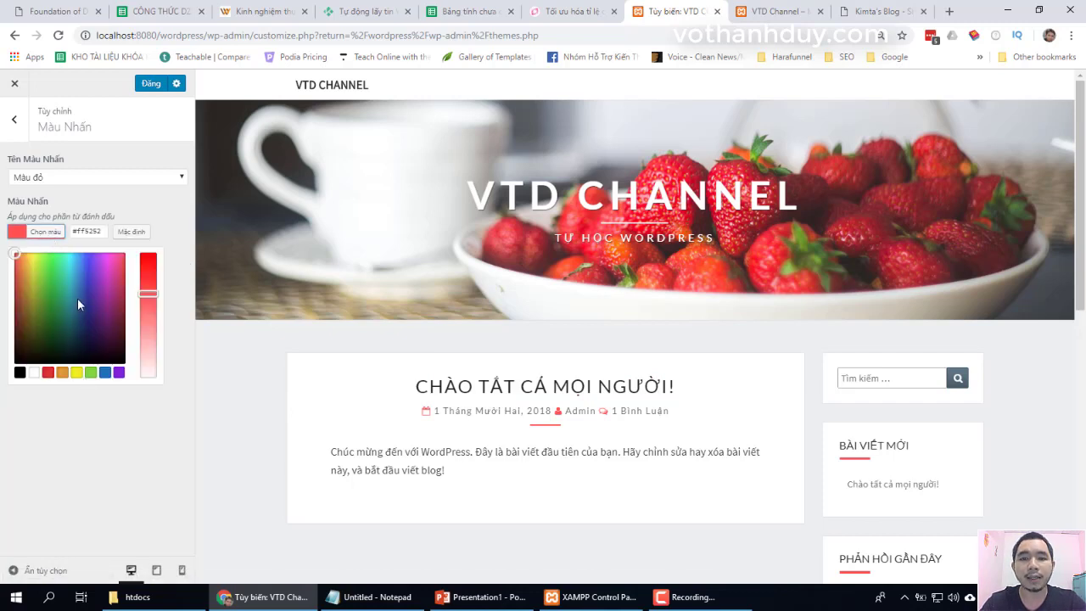
pyautogui.click(46, 231)
pyautogui.click(56, 178)
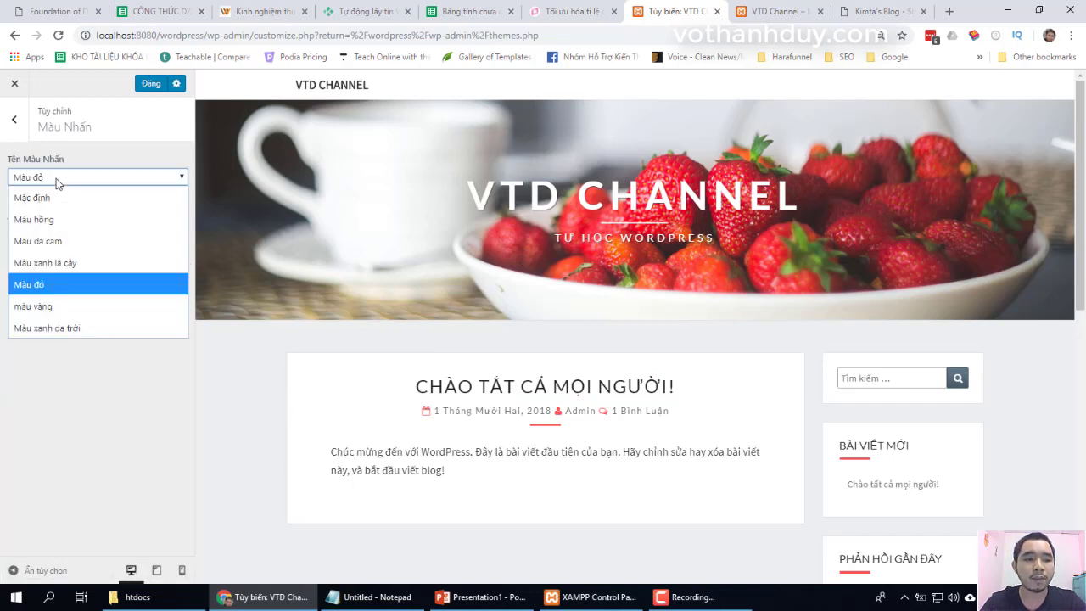
pyautogui.click(51, 287)
pyautogui.click(14, 120)
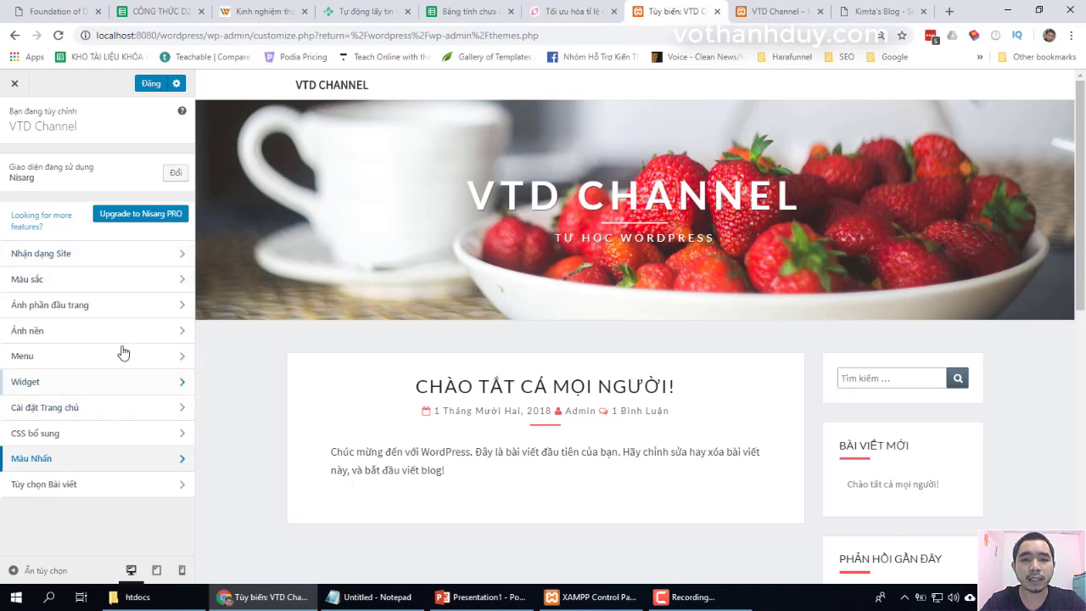
# Publish the customizer changes and reload the VTD Channel front page to check the result from header to footer
pyautogui.click(149, 88)
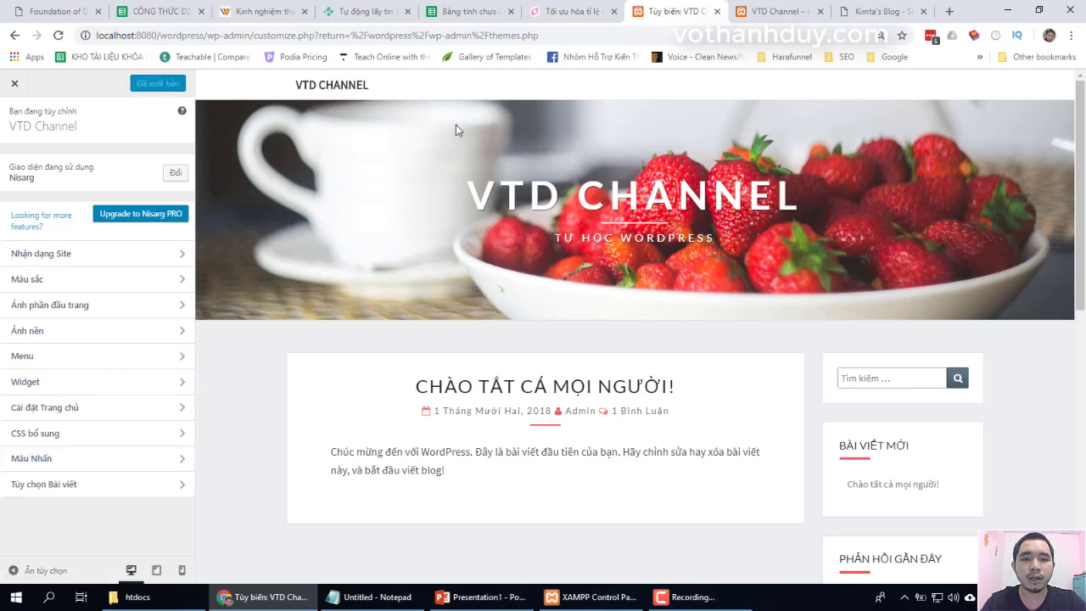
pyautogui.click(757, 13)
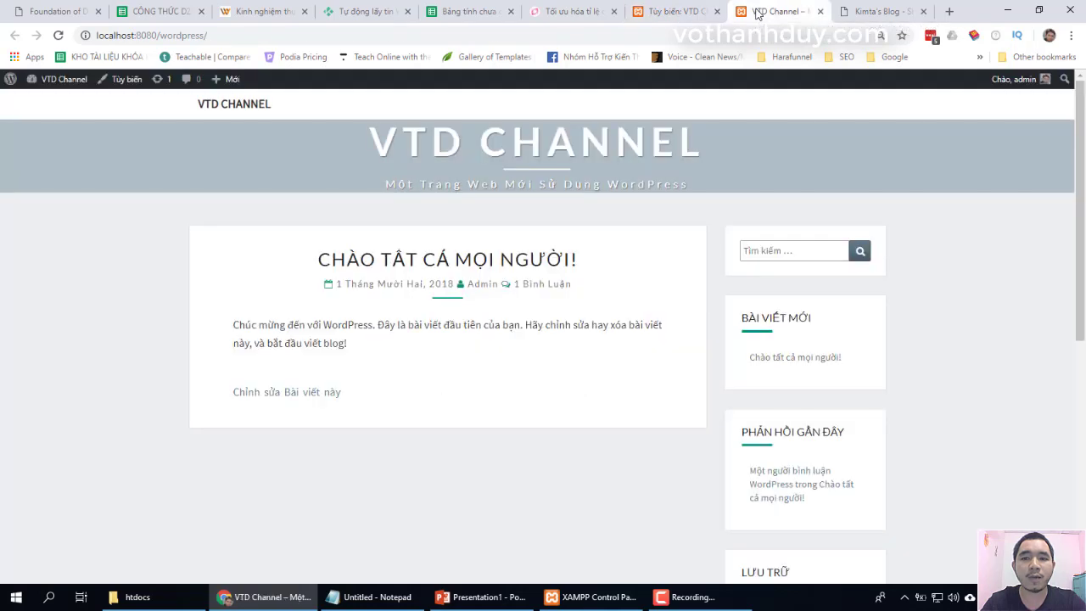
pyautogui.click(691, 31)
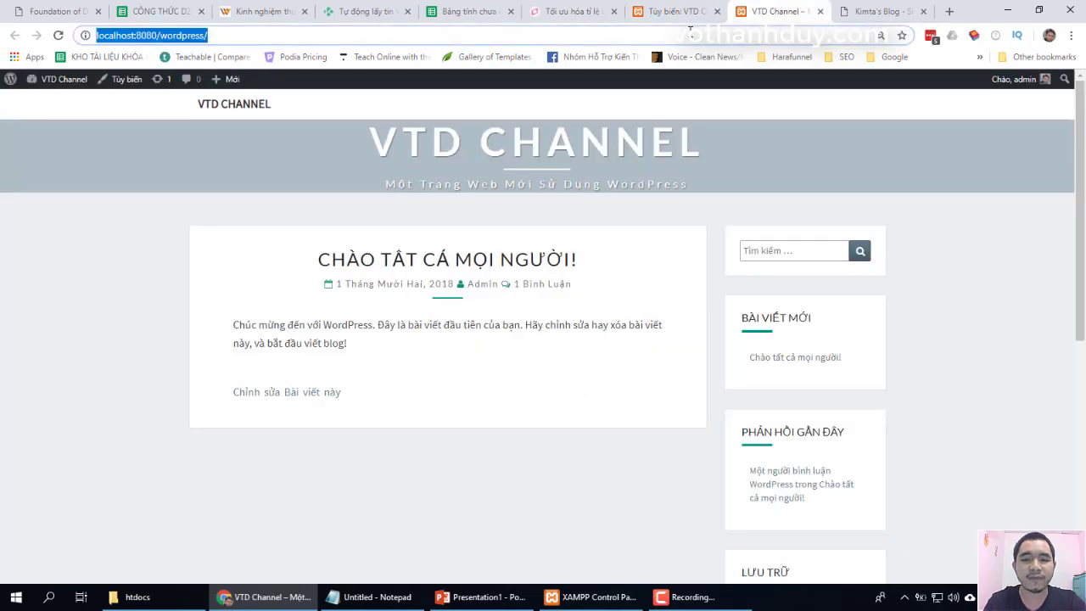
pyautogui.press('Return')
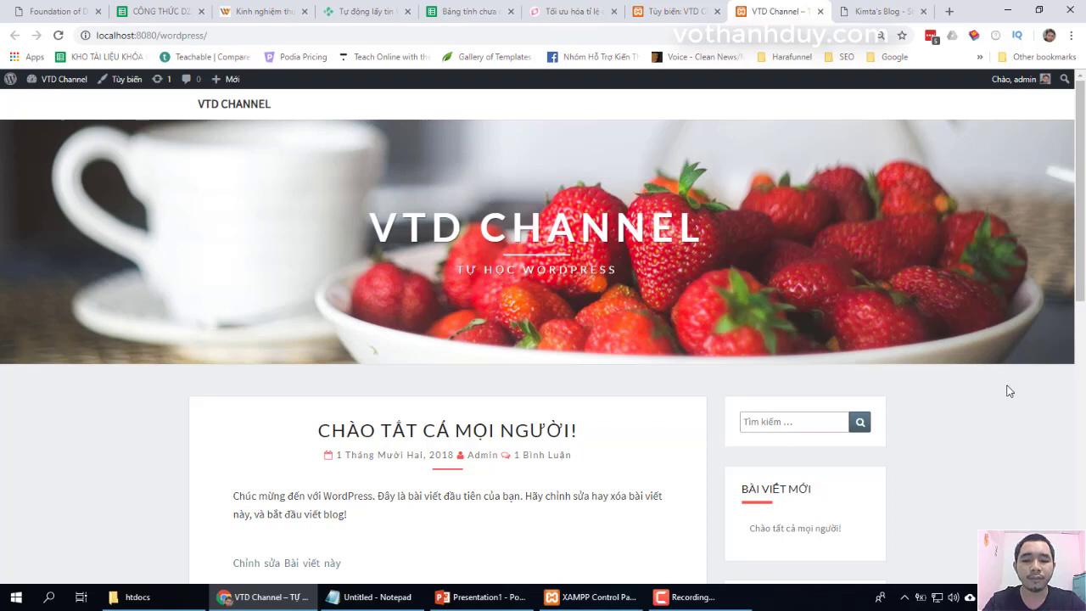
pyautogui.scroll(-9, 1010, 391)
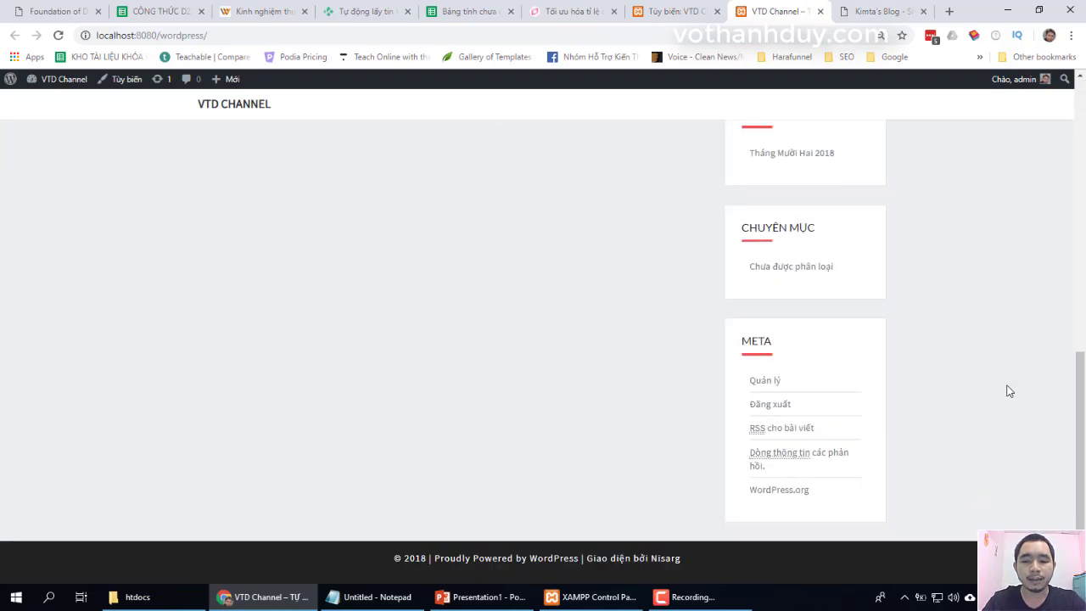
pyautogui.scroll(7, 1010, 390)
pyautogui.scroll(2, 1009, 390)
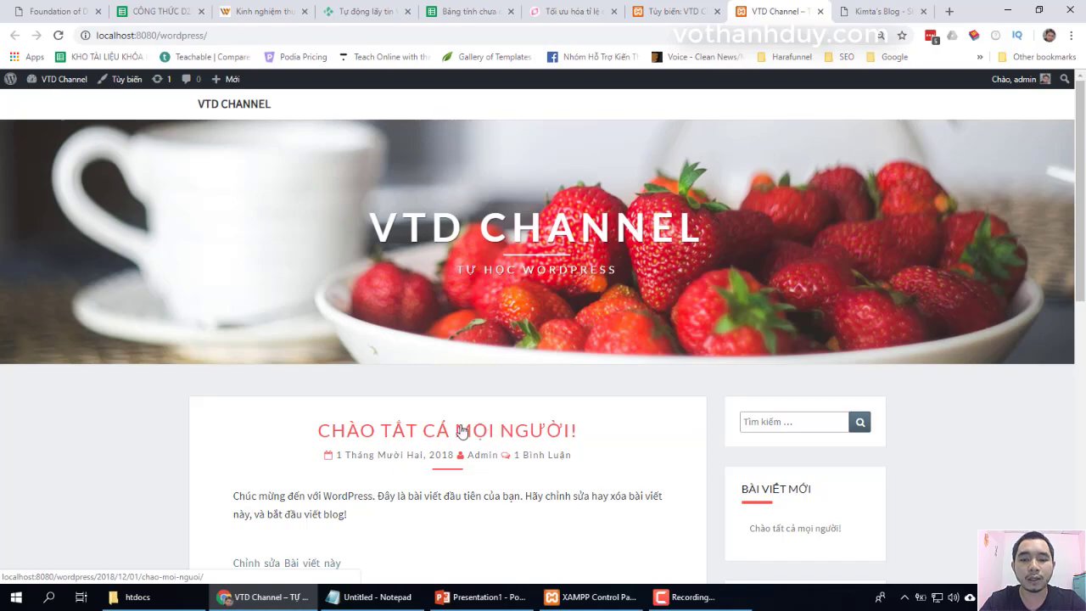
# Compare the header, post layout and sidebar of Kimta's Blog with those of the VTD Channel front page
pyautogui.click(876, 11)
pyautogui.scroll(-12, 1003, 303)
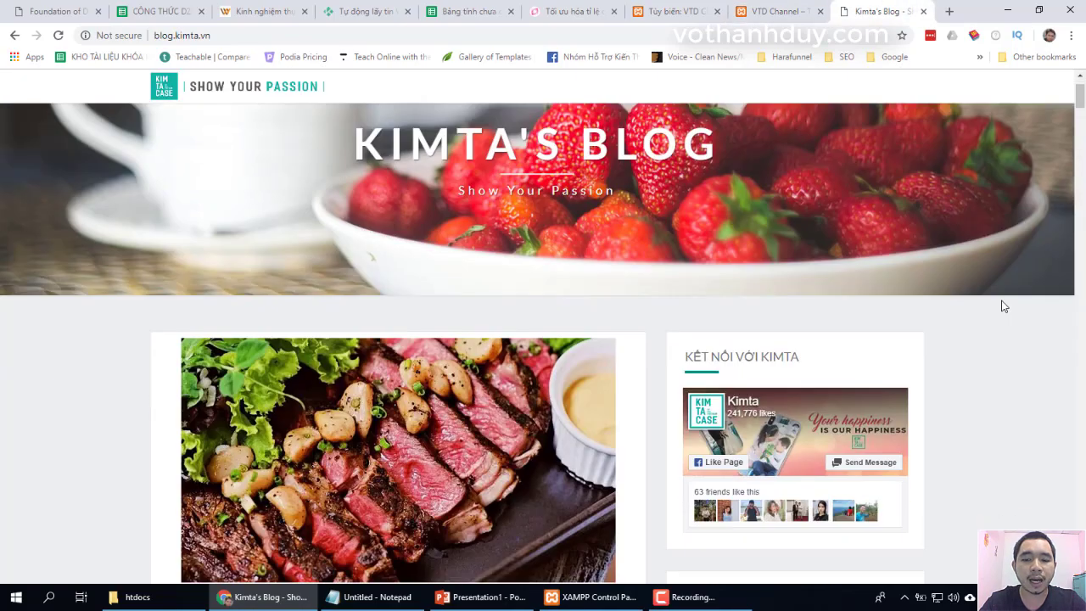
pyautogui.scroll(8, 1003, 305)
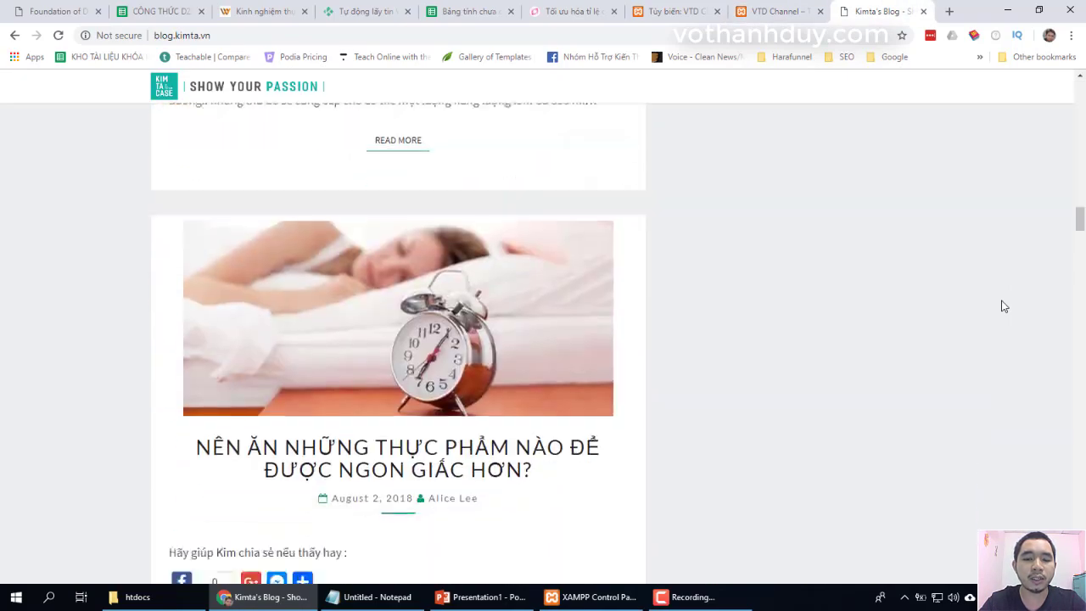
pyautogui.scroll(-9, 1004, 305)
pyautogui.scroll(12, 1003, 305)
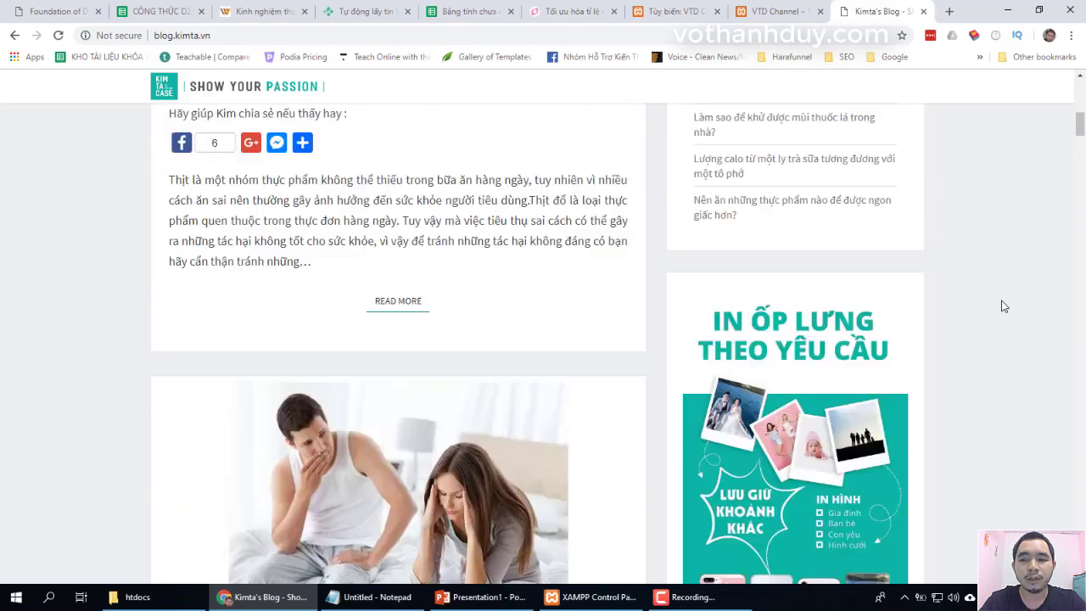
pyautogui.click(785, 6)
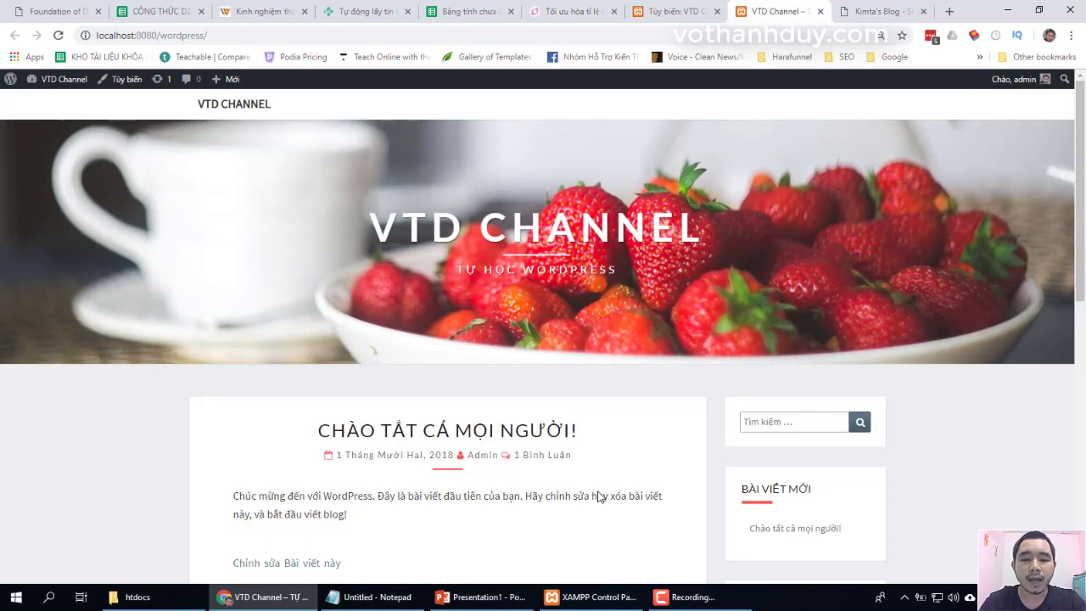
pyautogui.scroll(-3, 595, 457)
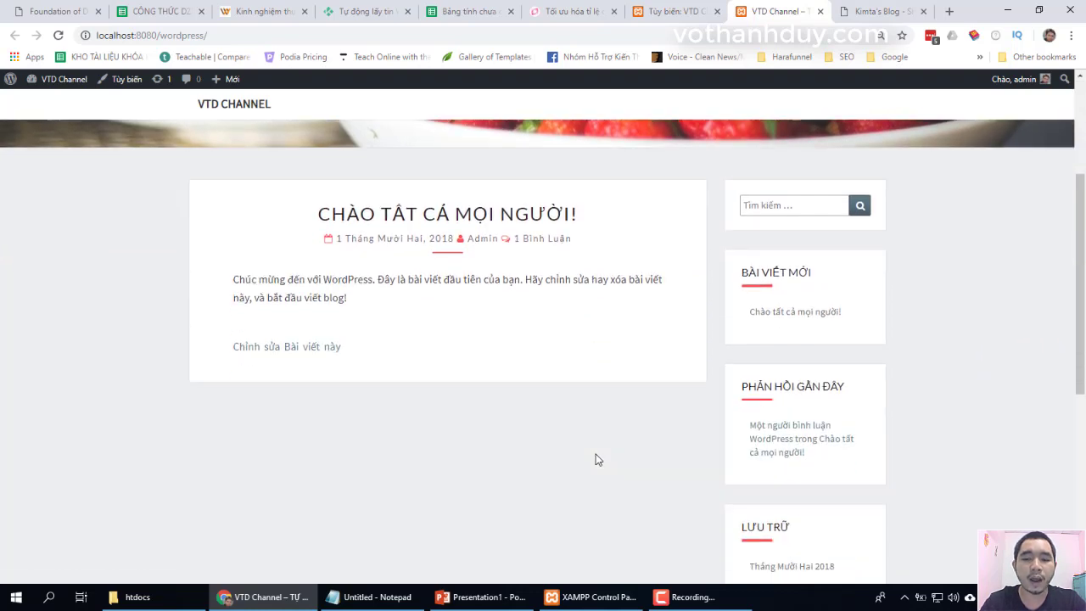
pyautogui.scroll(-2, 597, 459)
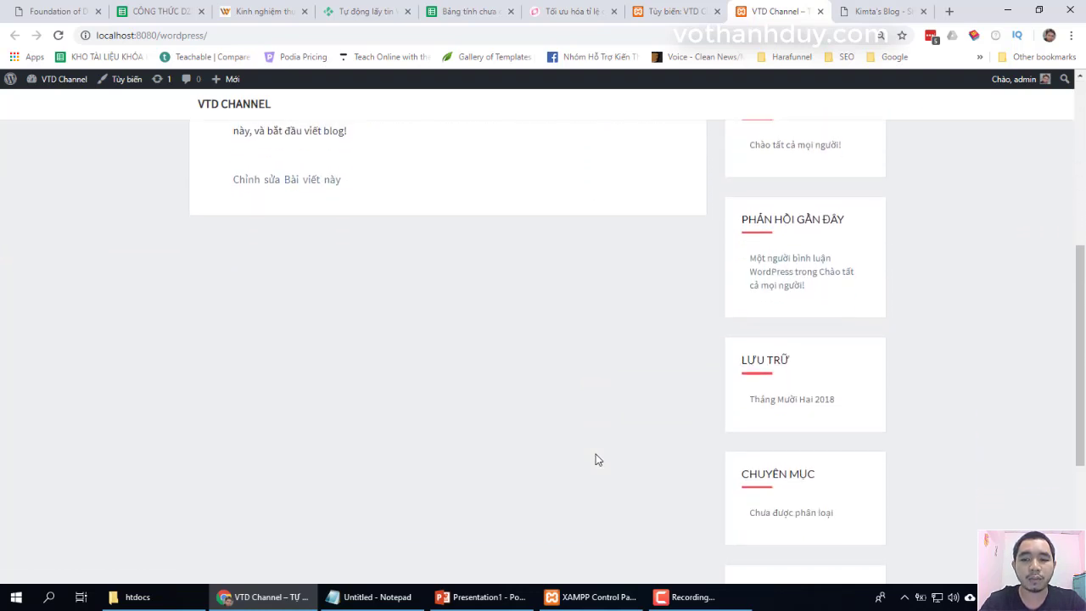
pyautogui.scroll(2, 596, 460)
pyautogui.scroll(3, 597, 459)
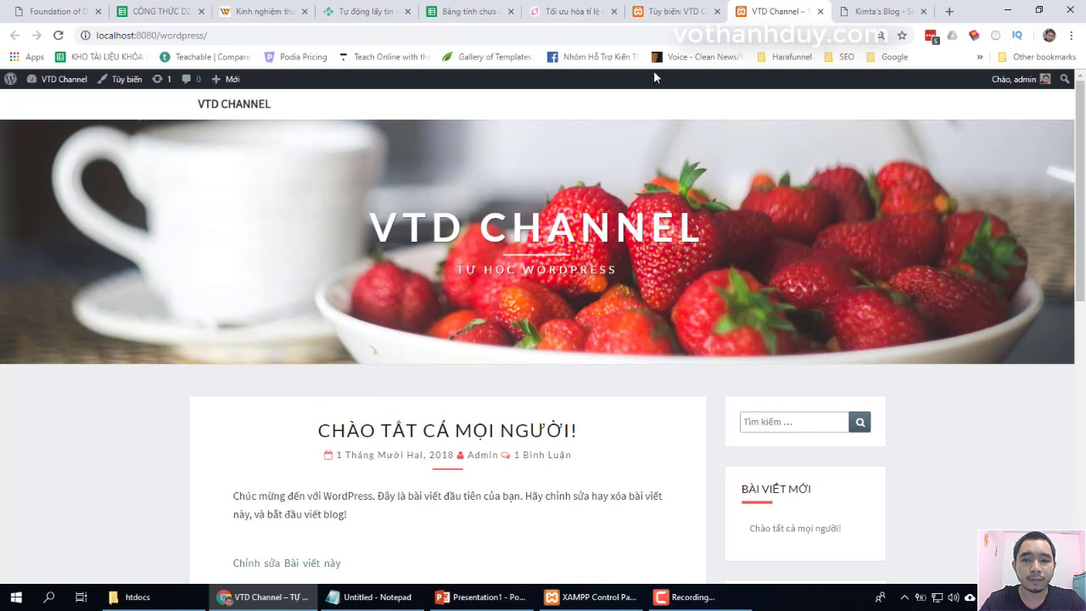